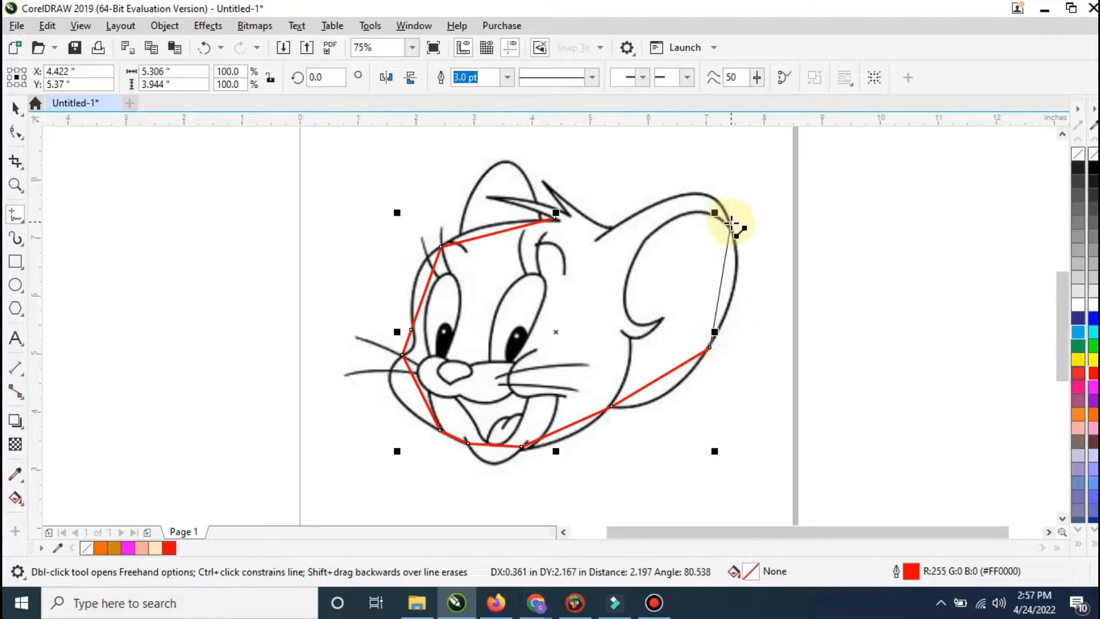
# Step: Finish the closed straight-segment head outline along the top of the large ear and around the two hair tufts
pyautogui.click(670, 197)
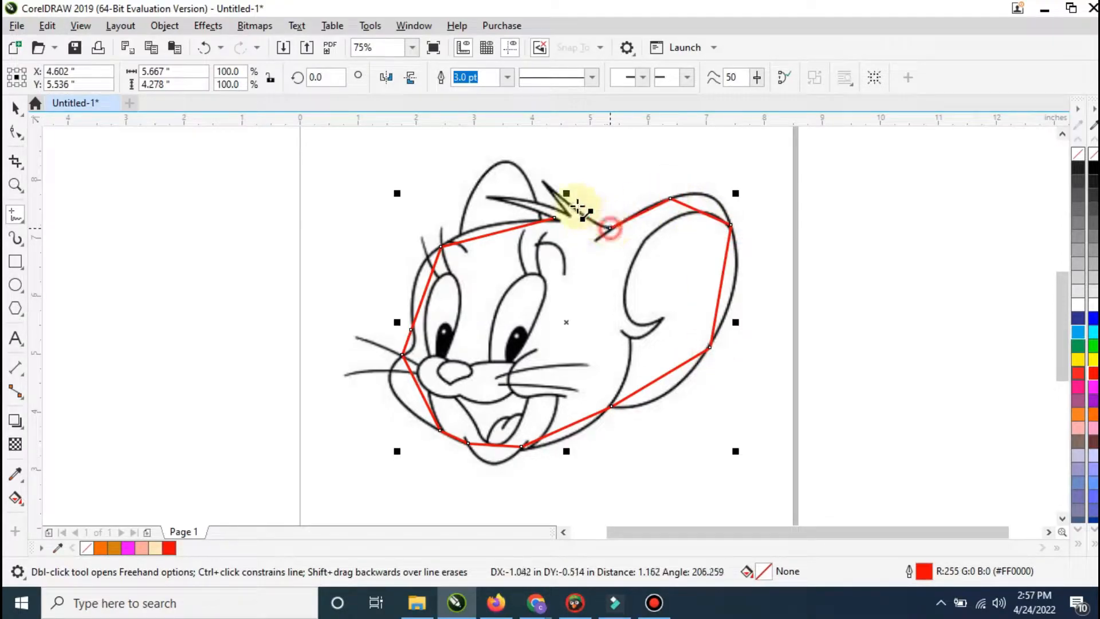
pyautogui.click(545, 183)
pyautogui.click(568, 215)
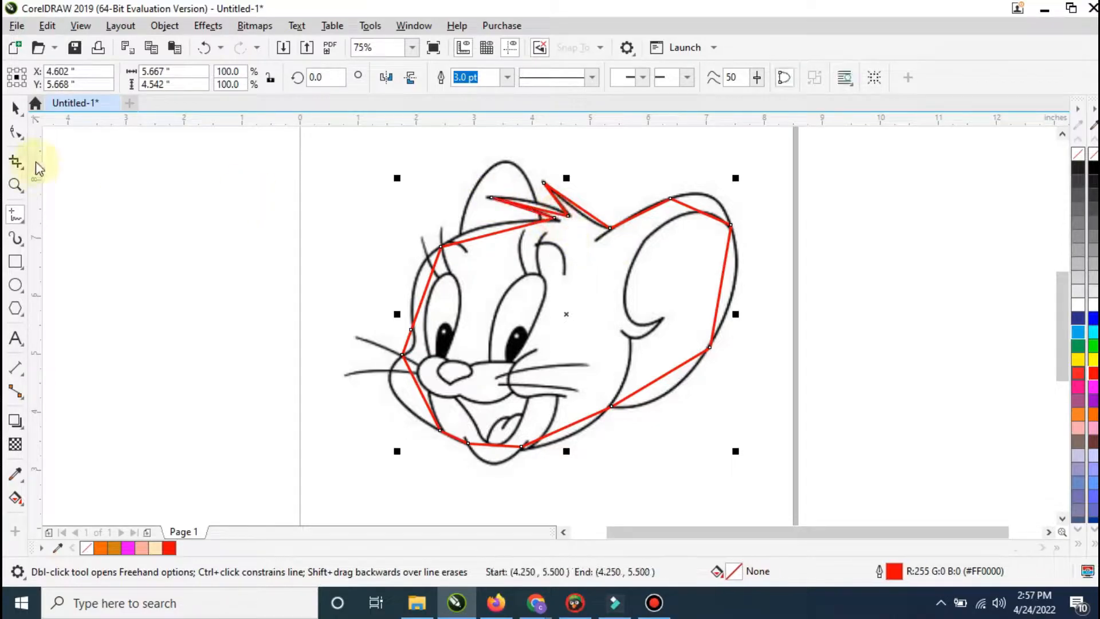
# Step: Convert the head outline's segments to curves and bend those around the large ear to match the sketch
pyautogui.click(25, 135)
pyautogui.rightClick(626, 238)
pyautogui.click(669, 348)
pyautogui.scroll(2, 705, 194)
pyautogui.moveTo(696, 234); pyautogui.dragTo(715, 207)
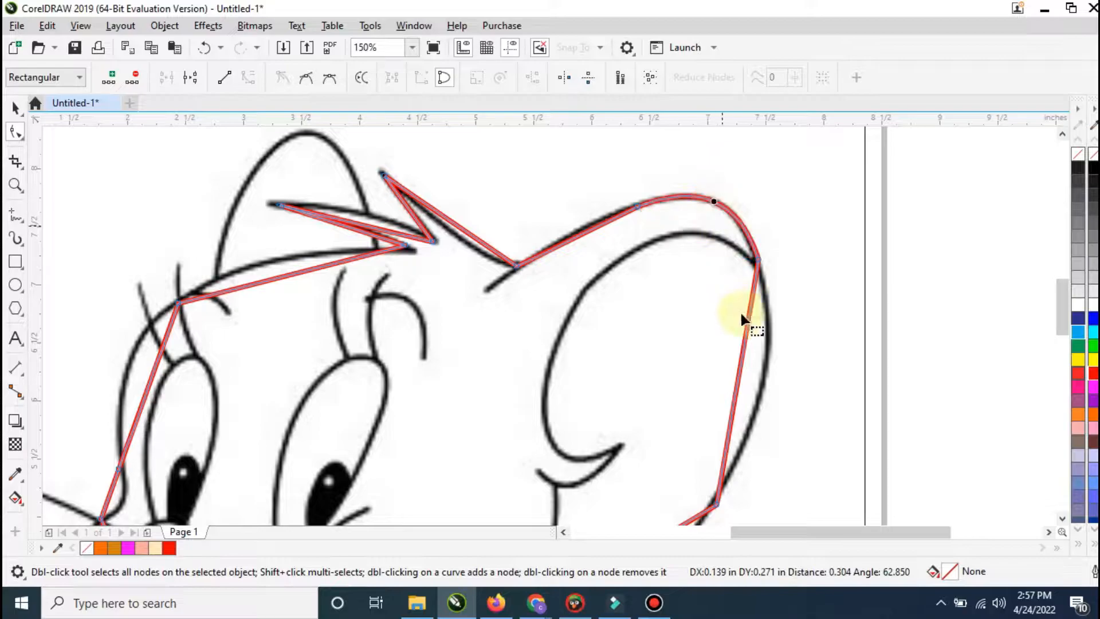
pyautogui.moveTo(741, 368); pyautogui.dragTo(764, 370)
pyautogui.scroll(-1, 745, 196)
pyautogui.scroll(1, 717, 379)
pyautogui.moveTo(650, 381); pyautogui.dragTo(645, 418)
# Step: Bend the jaw, chin and left cheek segments of the head outline to follow the sketch
pyautogui.scroll(-1, 458, 298)
pyautogui.scroll(1, 421, 390)
pyautogui.moveTo(485, 375); pyautogui.dragTo(493, 392)
pyautogui.moveTo(364, 396); pyautogui.dragTo(344, 443)
pyautogui.moveTo(203, 302); pyautogui.dragTo(146, 297)
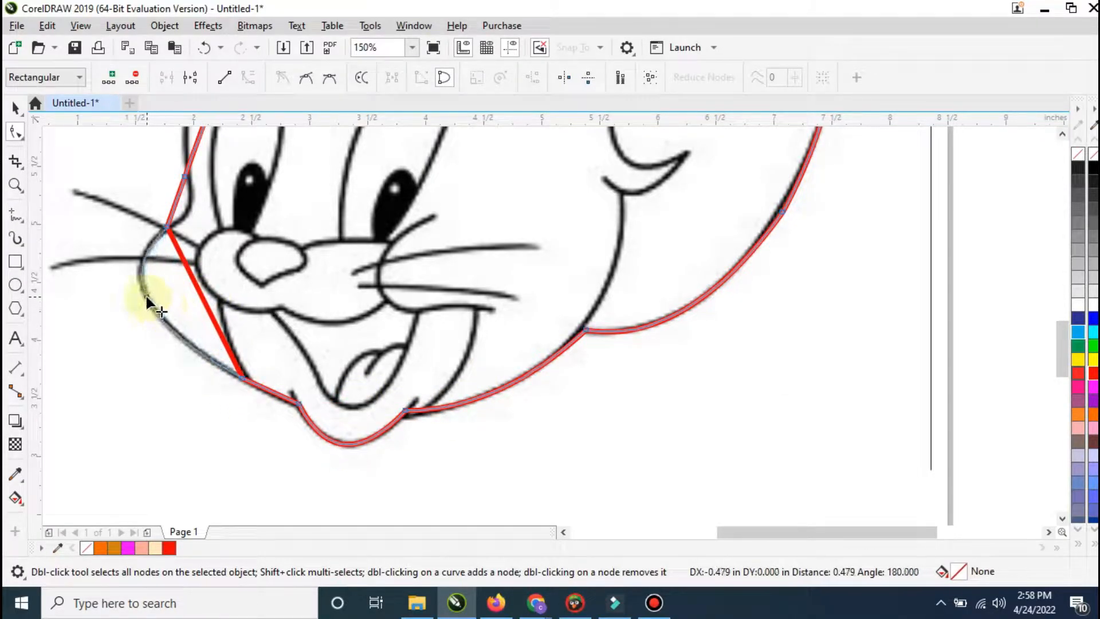
# Step: Curve the head outline along the left side of the face and forehead, deleting the surplus node
pyautogui.scroll(-1, 250, 385)
pyautogui.scroll(1, 219, 353)
pyautogui.moveTo(217, 354); pyautogui.dragTo(221, 355)
pyautogui.scroll(-1, 221, 350)
pyautogui.scroll(1, 239, 181)
pyautogui.moveTo(234, 297); pyautogui.dragTo(211, 271)
pyautogui.press('Delete')
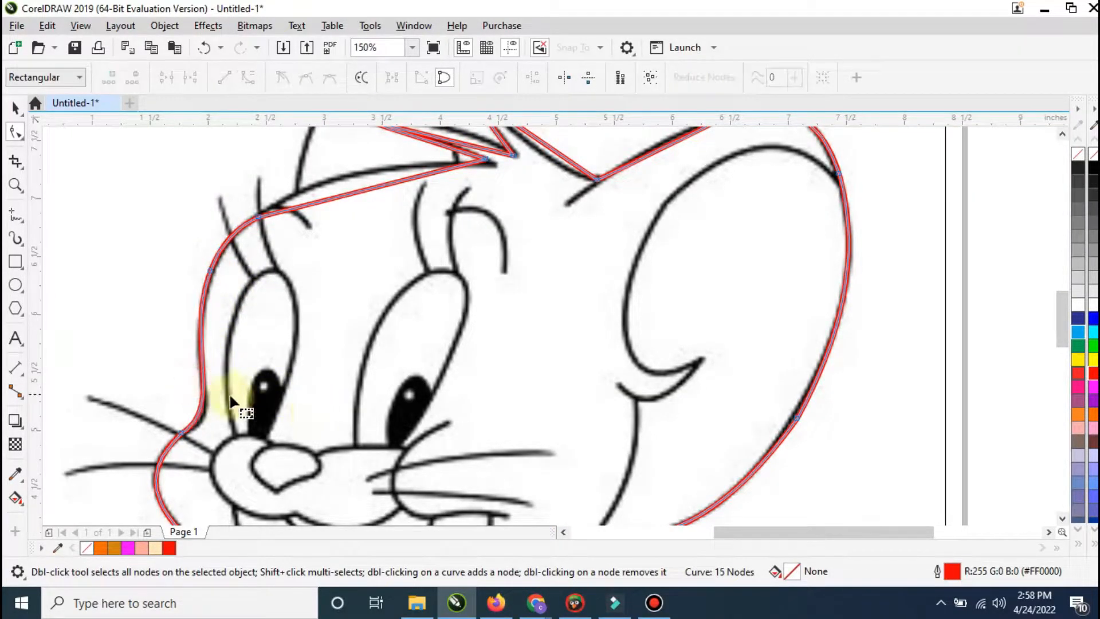
# Step: Bend the head outline's segments along the top of the forehead and around the hair tufts to match the sketch
pyautogui.scroll(-1, 299, 340)
pyautogui.scroll(1, 331, 252)
pyautogui.moveTo(337, 278); pyautogui.dragTo(327, 262)
pyautogui.moveTo(421, 226)
pyautogui.mouseDown()
pyautogui.moveTo(421, 214)
pyautogui.moveTo(419, 234)
pyautogui.mouseUp()
pyautogui.moveTo(521, 238); pyautogui.dragTo(508, 241)
pyautogui.click(687, 211)
pyautogui.click(686, 211)
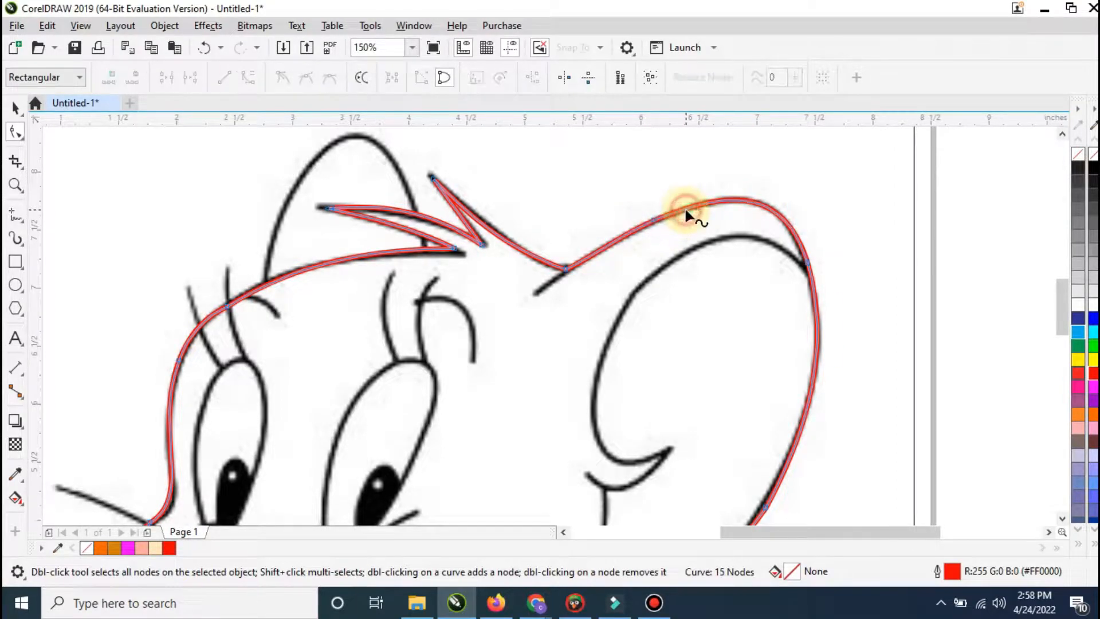
# Step: Draw a closed four-node straight-line outline over the small left ear
pyautogui.click(16, 216)
pyautogui.click(258, 295)
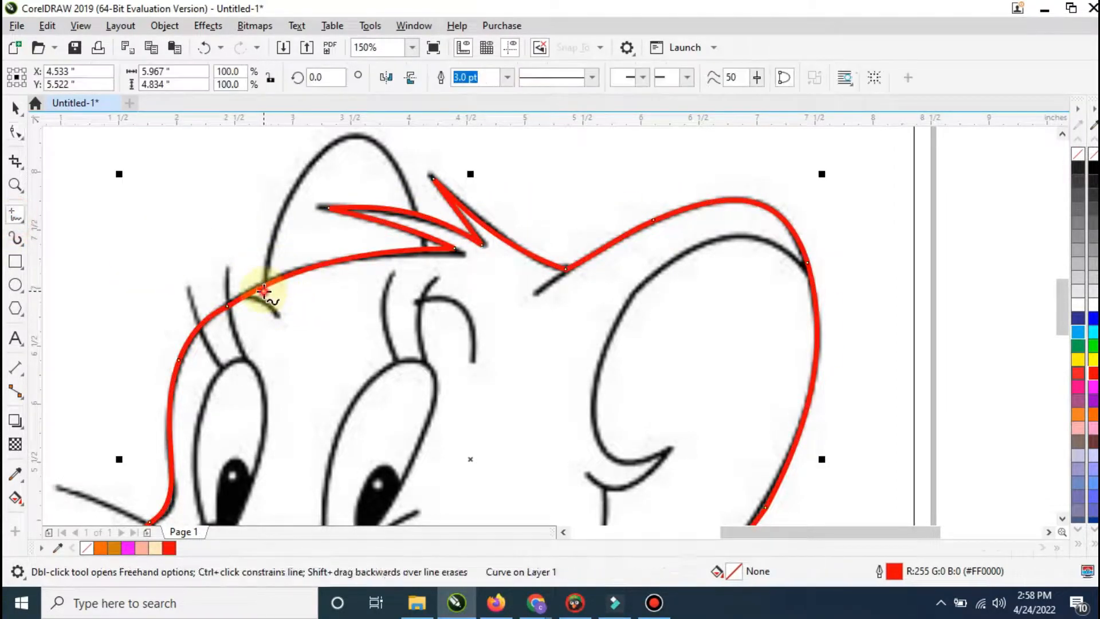
pyautogui.click(331, 143)
pyautogui.click(388, 153)
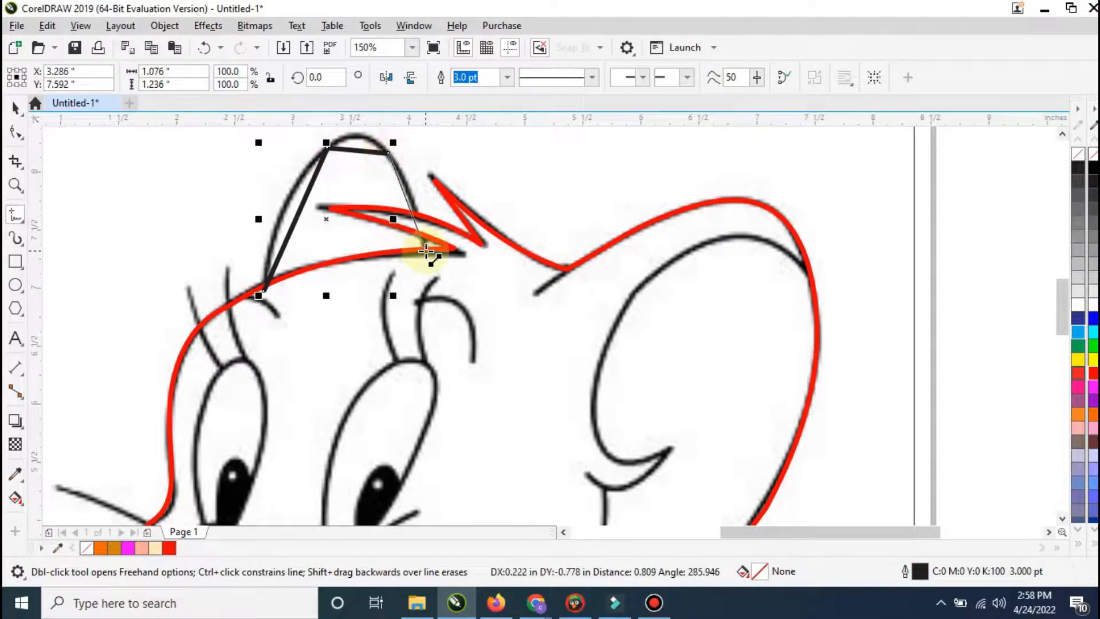
pyautogui.click(427, 260)
pyautogui.click(261, 294)
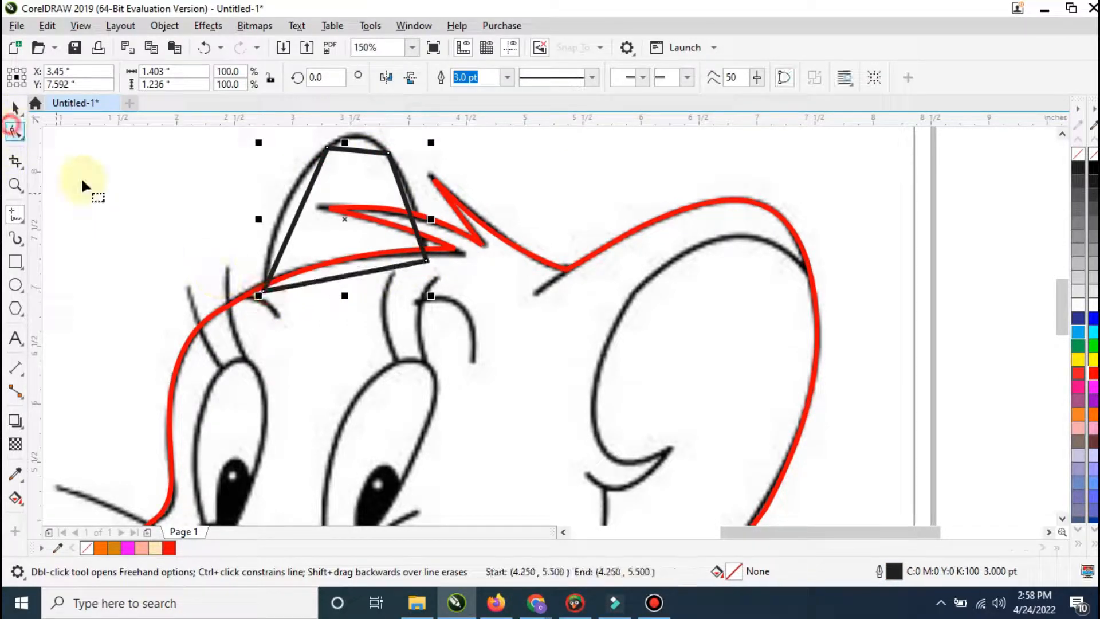
# Step: Color the small ear's outline green (#00FF00) and convert its segments to curves
pyautogui.click(16, 131)
pyautogui.rightClick(1089, 347)
pyautogui.rightClick(376, 249)
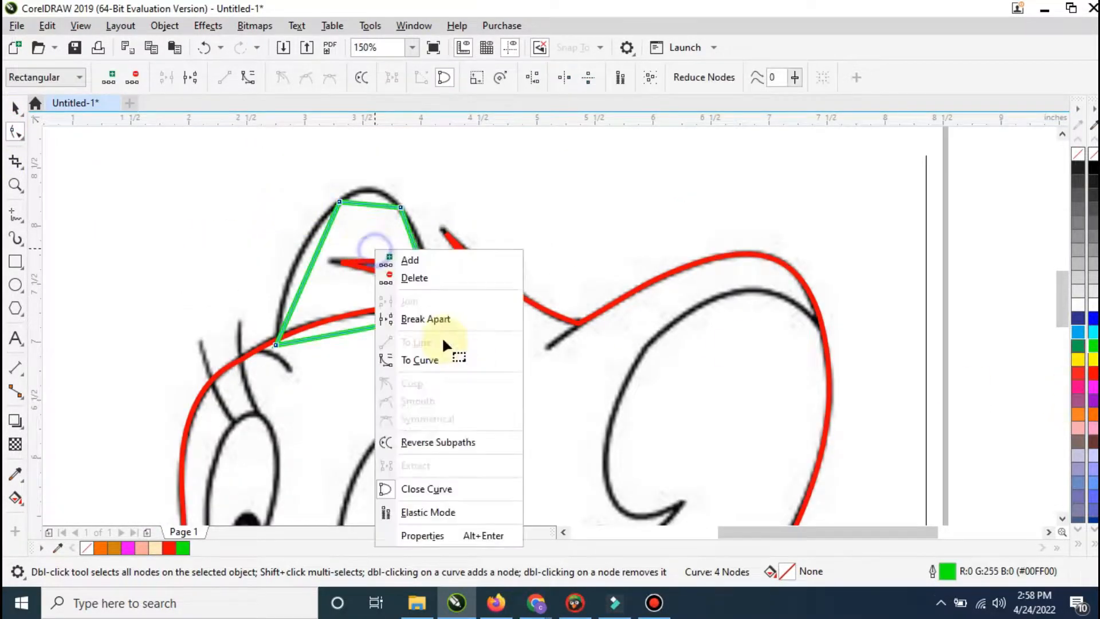
pyautogui.click(421, 360)
# Step: Bend the small ear's sides and top onto the sketch and remove its surplus node at the upper right
pyautogui.moveTo(305, 261); pyautogui.dragTo(295, 261)
pyautogui.moveTo(370, 211); pyautogui.dragTo(369, 191)
pyautogui.moveTo(419, 259); pyautogui.dragTo(427, 259)
pyautogui.doubleClick(428, 259)
pyautogui.click(403, 205)
pyautogui.doubleClick(402, 206)
# Step: Trim the green ear shape with the head outline so it ends at the forehead and hair tufts
pyautogui.click(13, 111)
pyautogui.click(329, 390)
pyautogui.keyDown('shift'); pyautogui.click(342, 219); pyautogui.keyUp('shift')
pyautogui.click(499, 79)
pyautogui.click(495, 237)
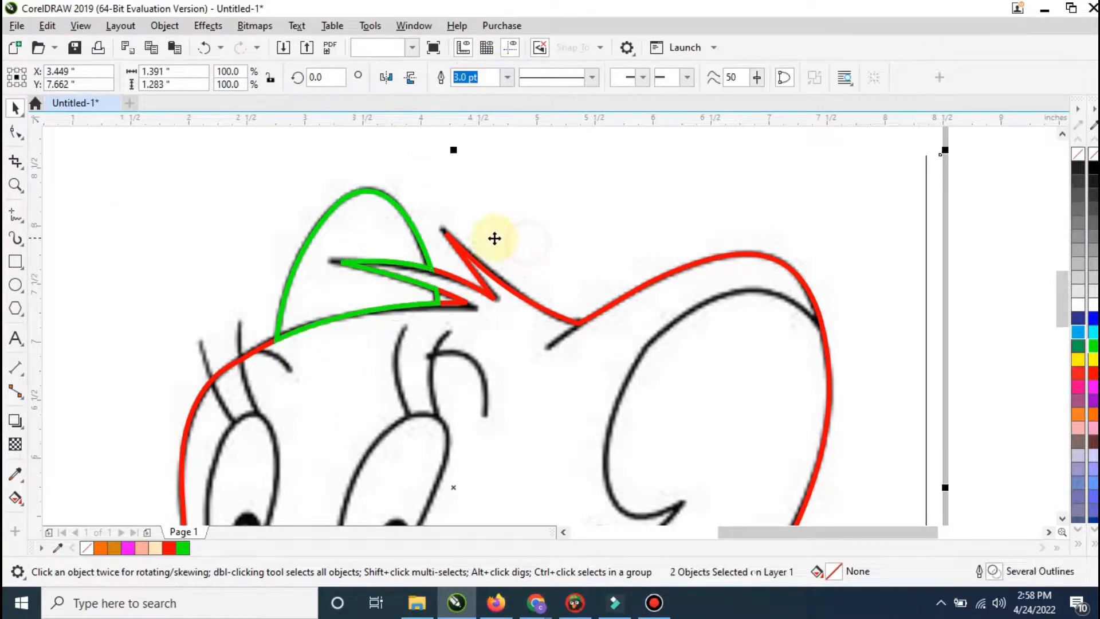
pyautogui.click(560, 222)
pyautogui.scroll(-1, 637, 274)
pyautogui.scroll(1, 709, 432)
pyautogui.scroll(-1, 656, 322)
# Step: Draw a closed straight-line shape over the large ear's inside, following its inner curl and extending beyond the head outline
pyautogui.click(17, 218)
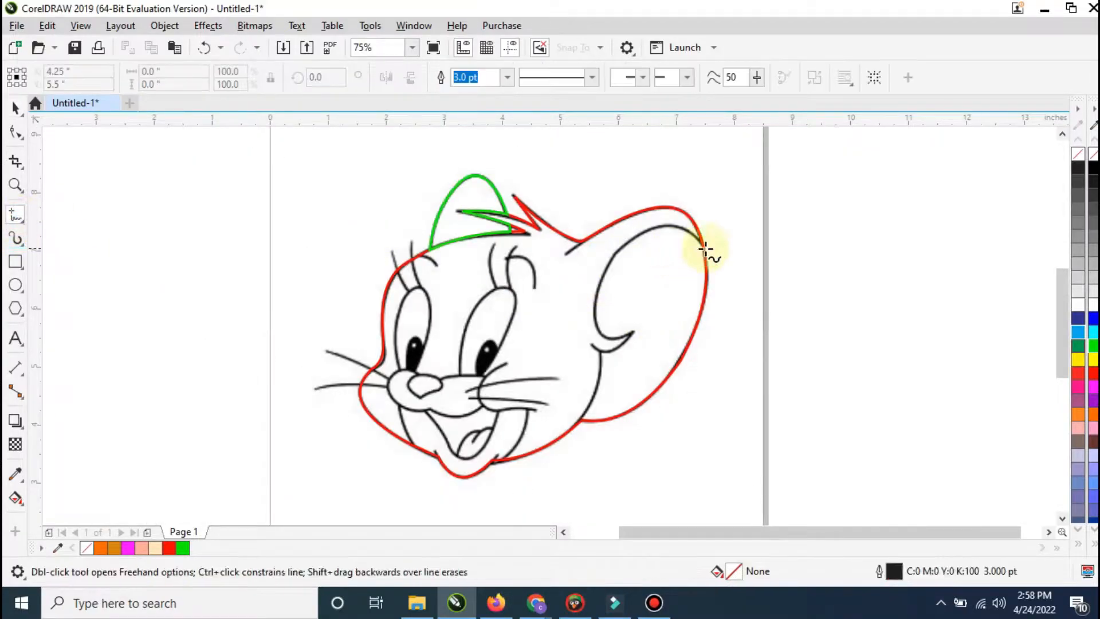
pyautogui.click(707, 239)
pyautogui.click(614, 252)
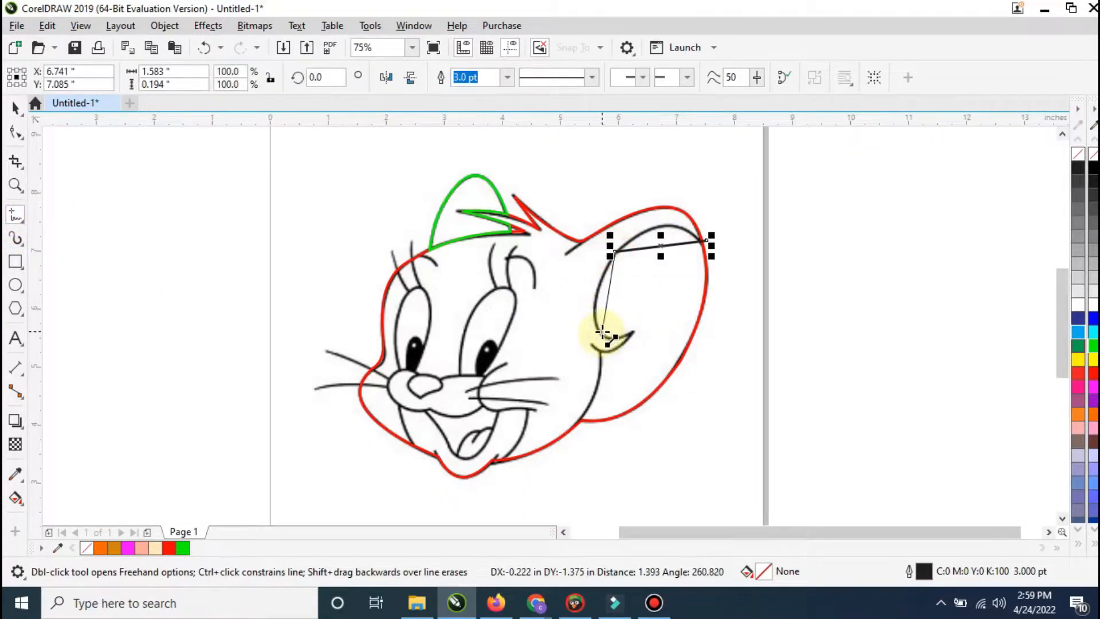
pyautogui.click(603, 337)
pyautogui.click(632, 331)
pyautogui.click(599, 349)
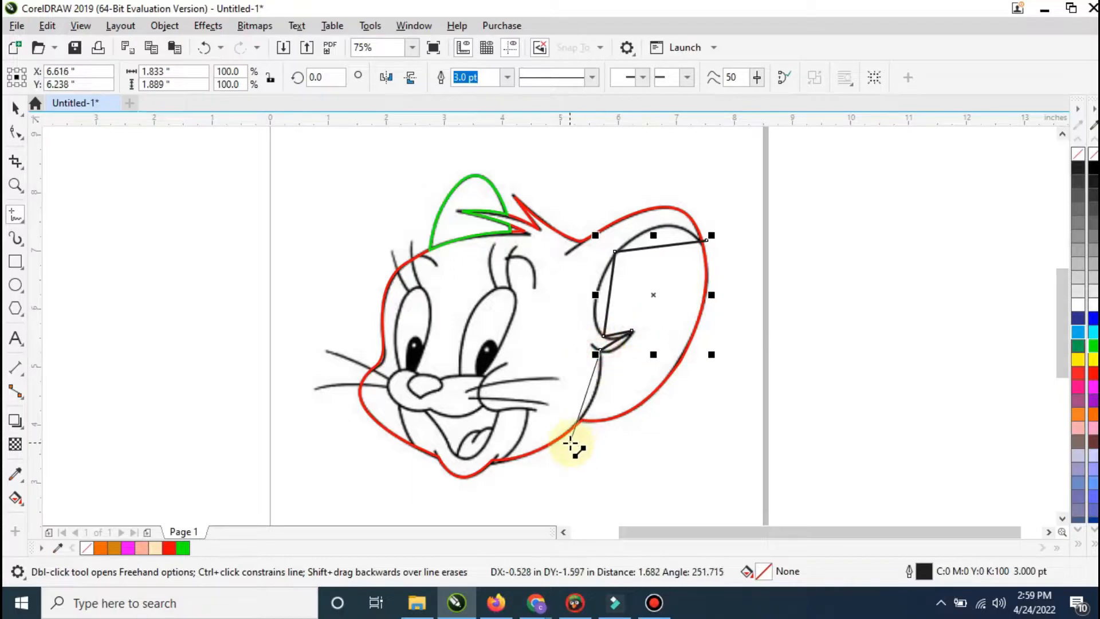
pyautogui.click(573, 448)
pyautogui.click(688, 413)
pyautogui.click(726, 267)
pyautogui.click(707, 240)
# Step: Convert the inner-ear shape's segments to curves and bend its upper and left edges onto the sketch
pyautogui.click(14, 109)
pyautogui.doubleClick(13, 130)
pyautogui.rightClick(599, 250)
pyautogui.click(663, 358)
pyautogui.moveTo(660, 245); pyautogui.dragTo(659, 226)
pyautogui.moveTo(609, 289); pyautogui.dragTo(594, 300)
# Step: Bend the inner-ear shape's curl and the line down to the jaw, adding a node near the jaw
pyautogui.scroll(1, 600, 349)
pyautogui.moveTo(621, 338)
pyautogui.mouseDown()
pyautogui.moveTo(637, 343)
pyautogui.moveTo(634, 332)
pyautogui.mouseUp()
pyautogui.moveTo(588, 406); pyautogui.dragTo(595, 414)
pyautogui.doubleClick(559, 509)
pyautogui.moveTo(560, 510); pyautogui.dragTo(546, 512)
pyautogui.moveTo(568, 456); pyautogui.dragTo(582, 456)
pyautogui.scroll(-1, 592, 451)
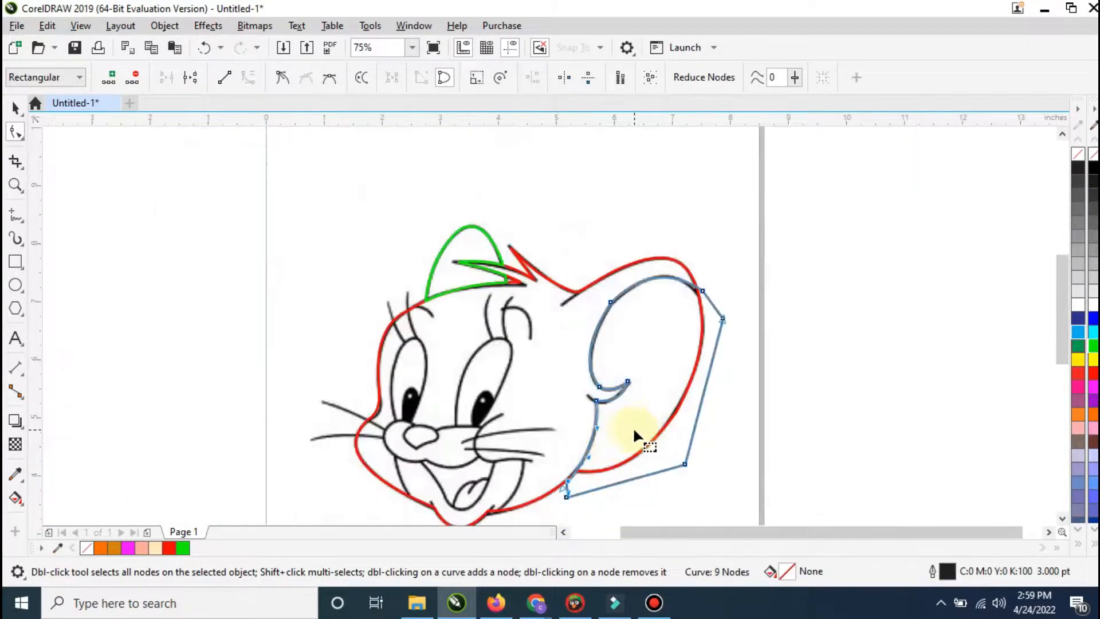
# Step: Intersect the inner-ear shape with the head outline and delete the original oversized shape
pyautogui.click(16, 107)
pyautogui.keyDown('shift'); pyautogui.click(577, 315); pyautogui.keyUp('shift')
pyautogui.click(522, 77)
pyautogui.click(714, 320)
pyautogui.press('Delete')
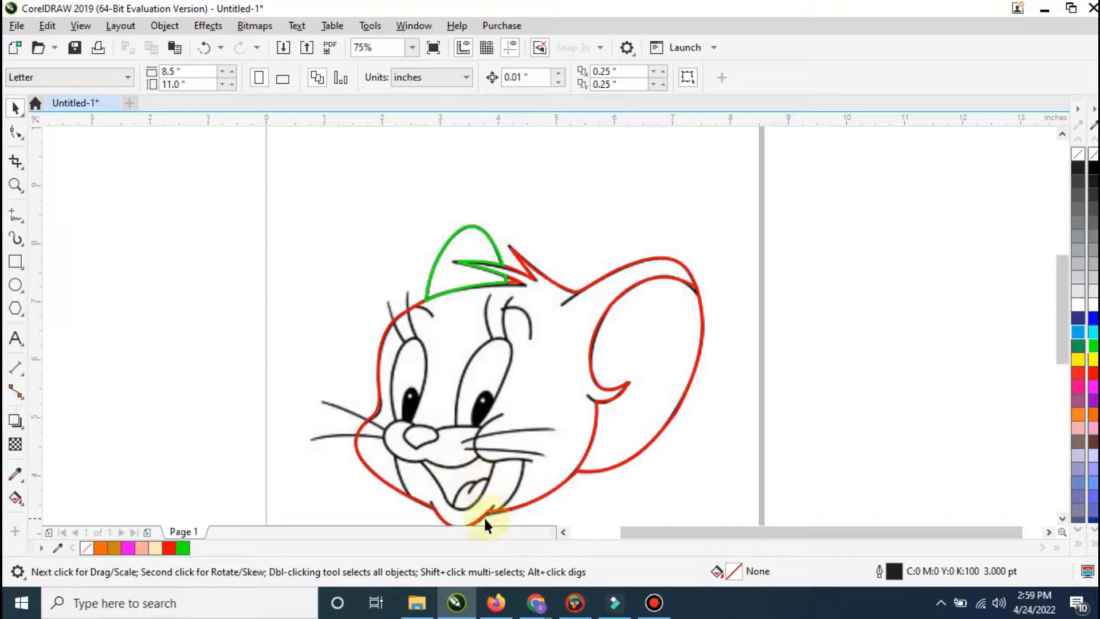
# Step: Draw a closed seven-node straight-line outline around the muzzle, passing through the nose
pyautogui.scroll(2, 407, 418)
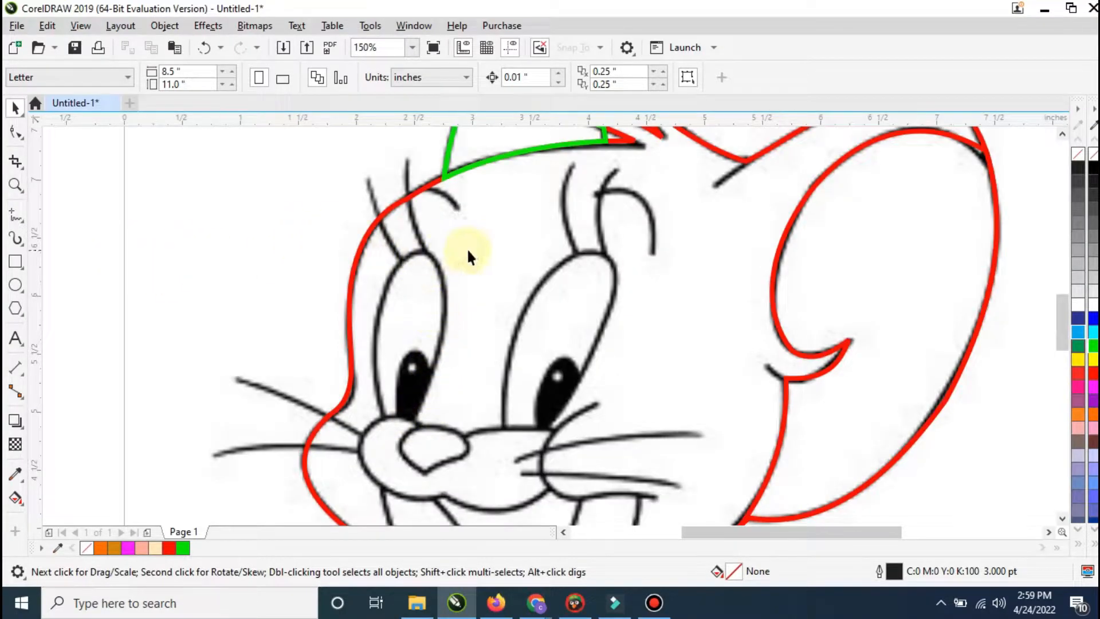
pyautogui.moveTo(1058, 322); pyautogui.dragTo(1024, 346)
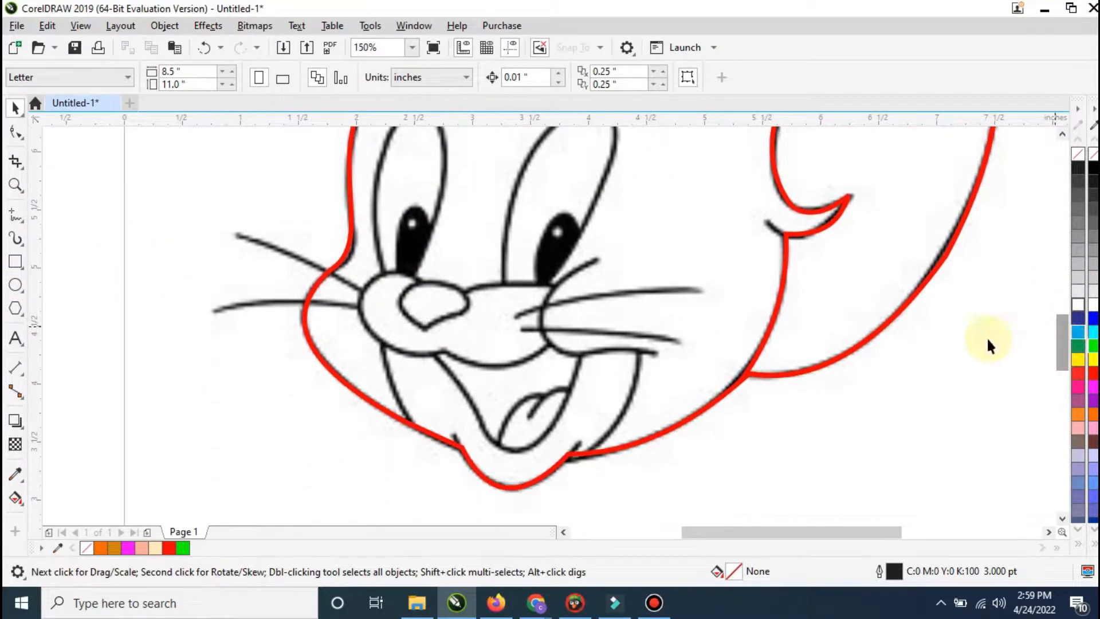
pyautogui.click(15, 216)
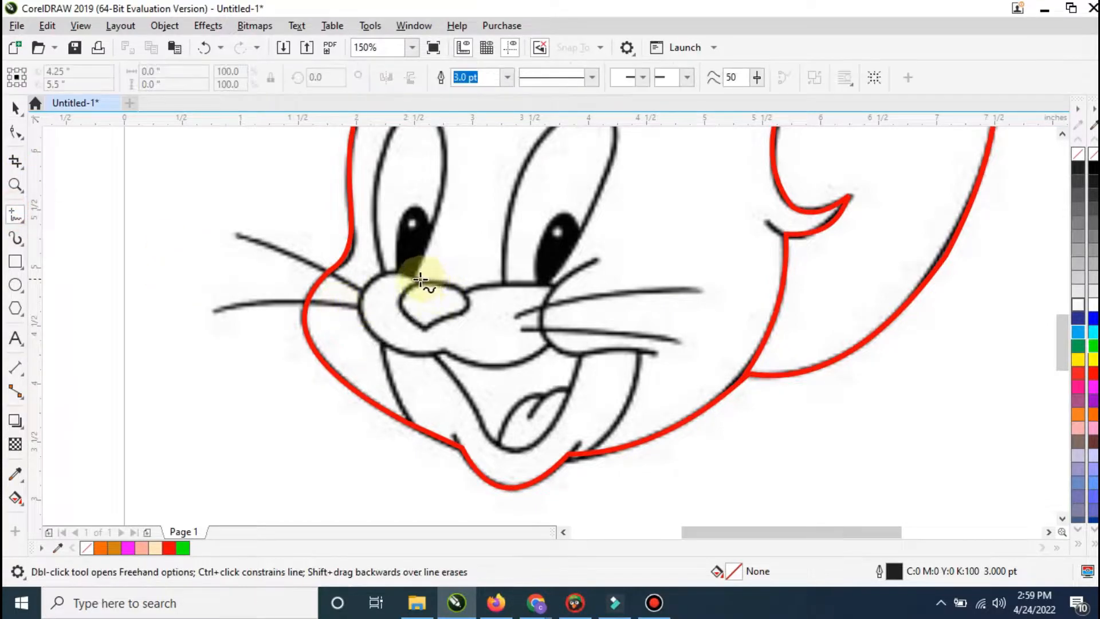
pyautogui.click(417, 280)
pyautogui.doubleClick(355, 299)
pyautogui.doubleClick(444, 352)
pyautogui.doubleClick(547, 343)
pyautogui.doubleClick(557, 284)
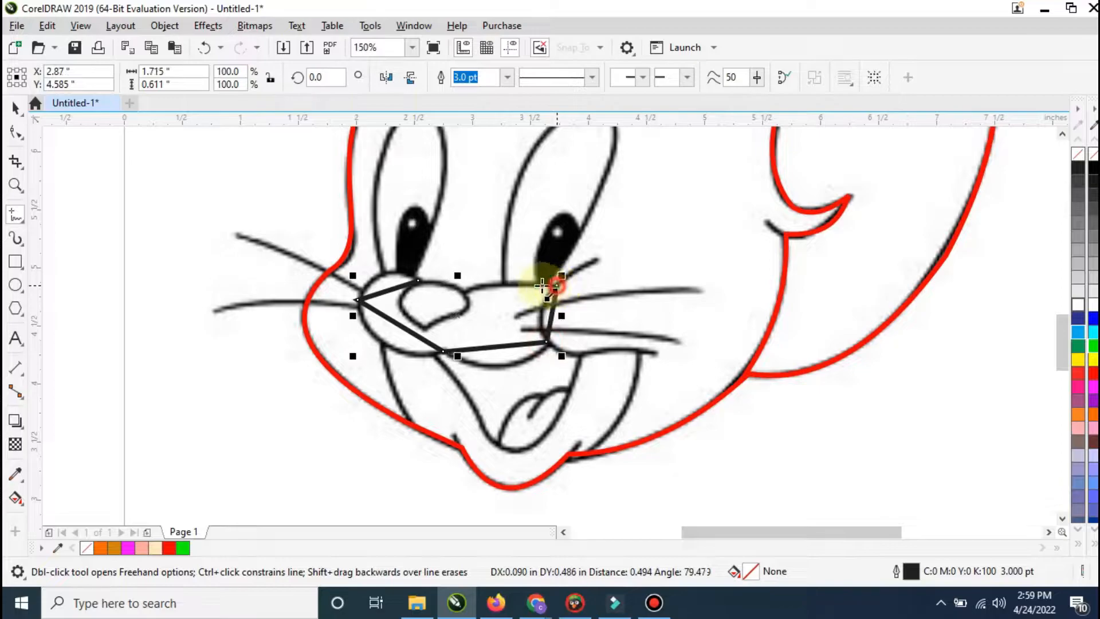
pyautogui.doubleClick(476, 284)
pyautogui.doubleClick(465, 295)
pyautogui.doubleClick(417, 281)
# Step: Color the muzzle outline red (#FF0000) and convert its segments to curves
pyautogui.click(15, 131)
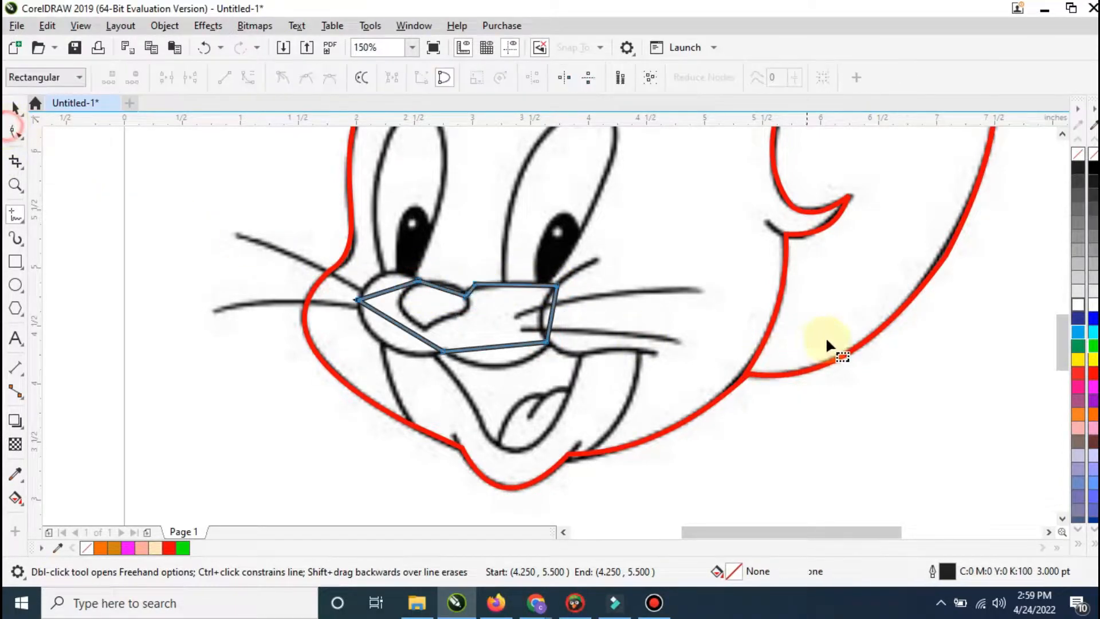
pyautogui.rightClick(1094, 374)
pyautogui.rightClick(443, 289)
pyautogui.click(487, 400)
# Step: Bend the muzzle outline's segments to match the sketch and remove the extra node beside the nose
pyautogui.moveTo(385, 291); pyautogui.dragTo(377, 278)
pyautogui.moveTo(392, 320); pyautogui.dragTo(378, 338)
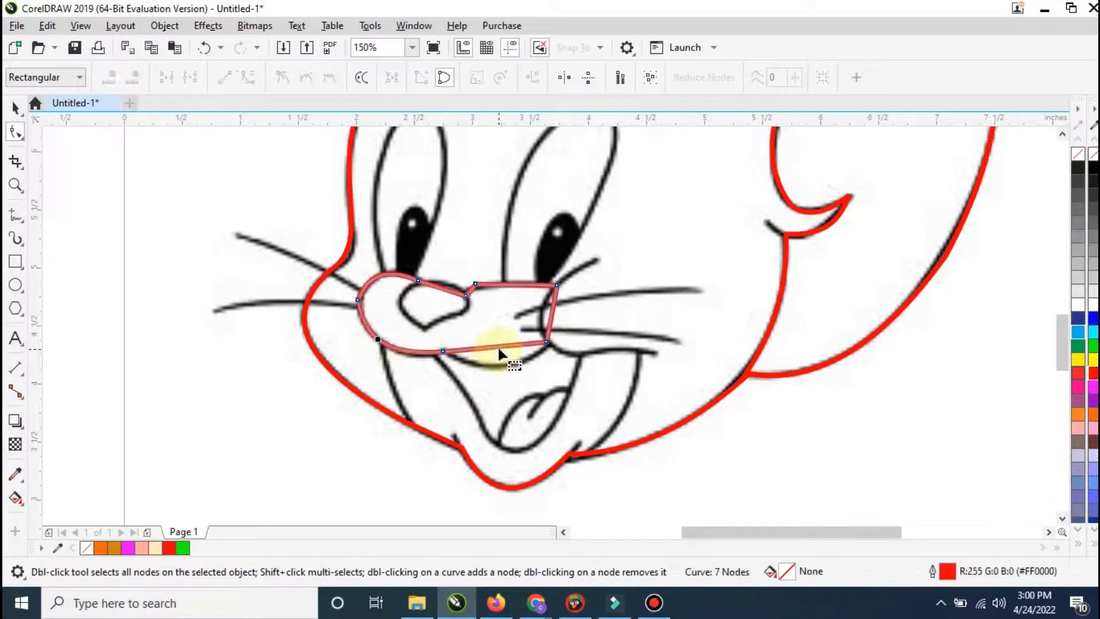
pyautogui.moveTo(497, 345); pyautogui.dragTo(523, 351)
pyautogui.moveTo(553, 312); pyautogui.dragTo(543, 311)
pyautogui.moveTo(473, 286); pyautogui.dragTo(449, 291)
pyautogui.moveTo(423, 345); pyautogui.dragTo(423, 344)
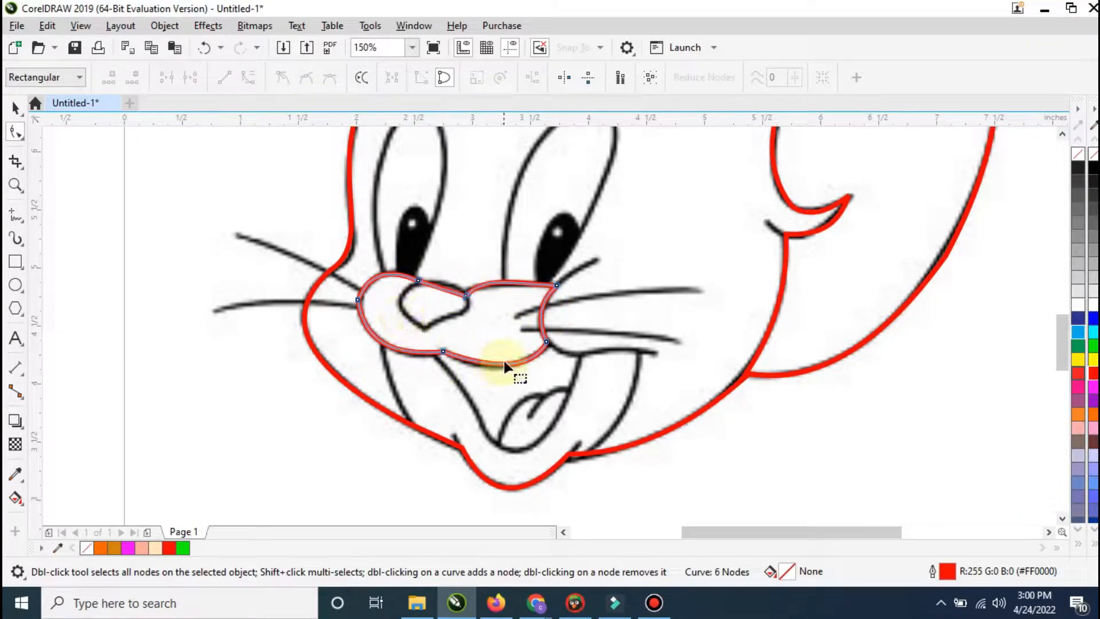
# Step: Draw a closed straight-line shape around the mouth area, overlapping the muzzle and extending below the chin
pyautogui.click(15, 221)
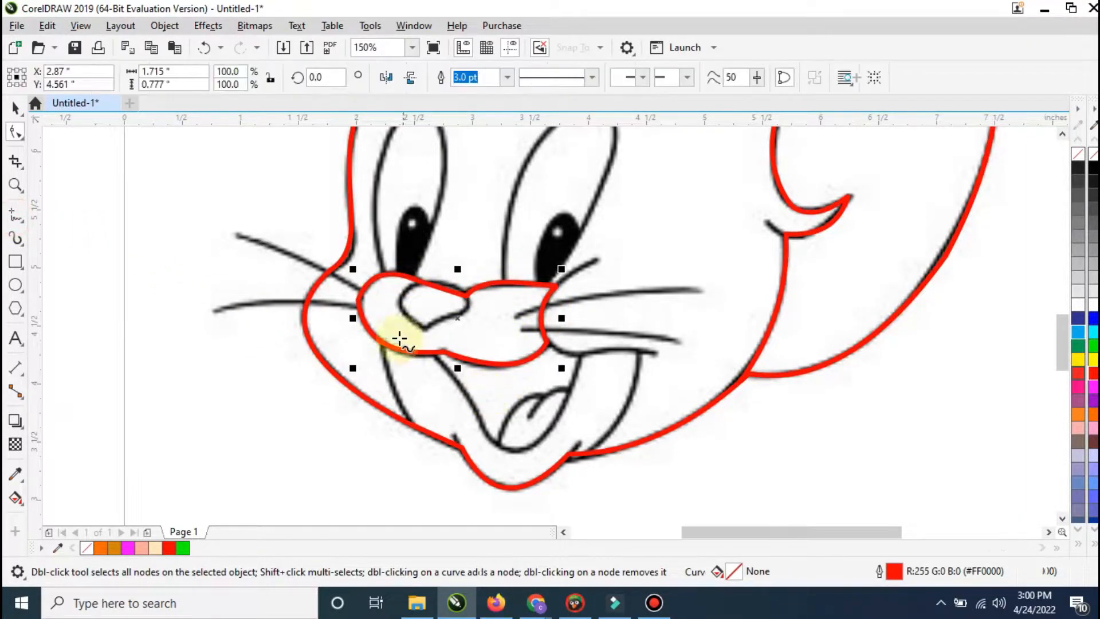
pyautogui.click(371, 327)
pyautogui.click(426, 474)
pyautogui.click(565, 510)
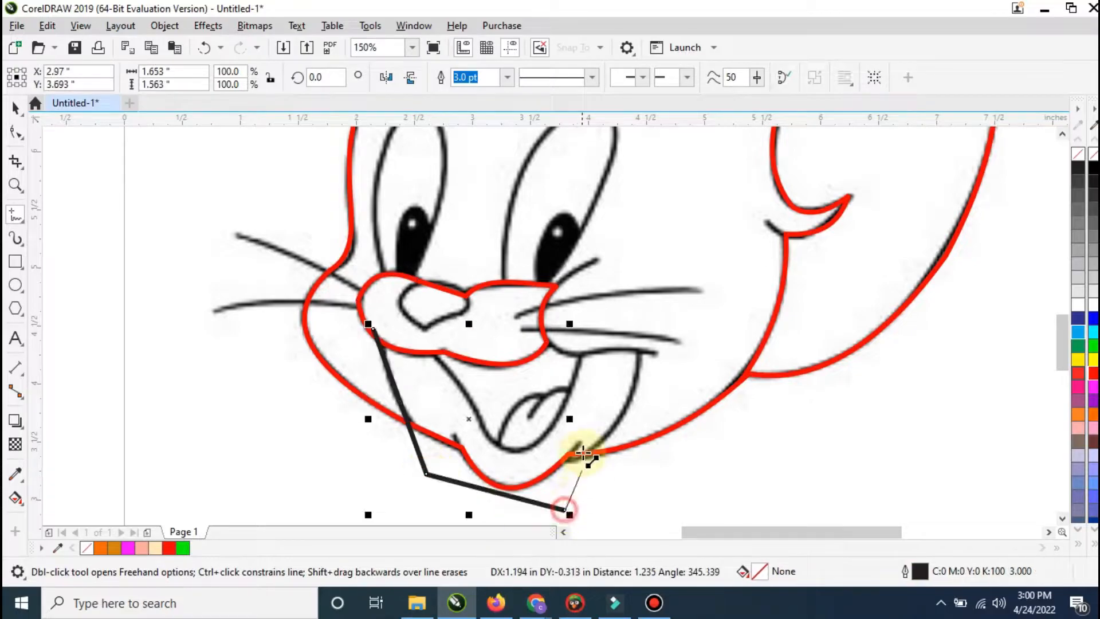
pyautogui.click(582, 459)
pyautogui.click(639, 351)
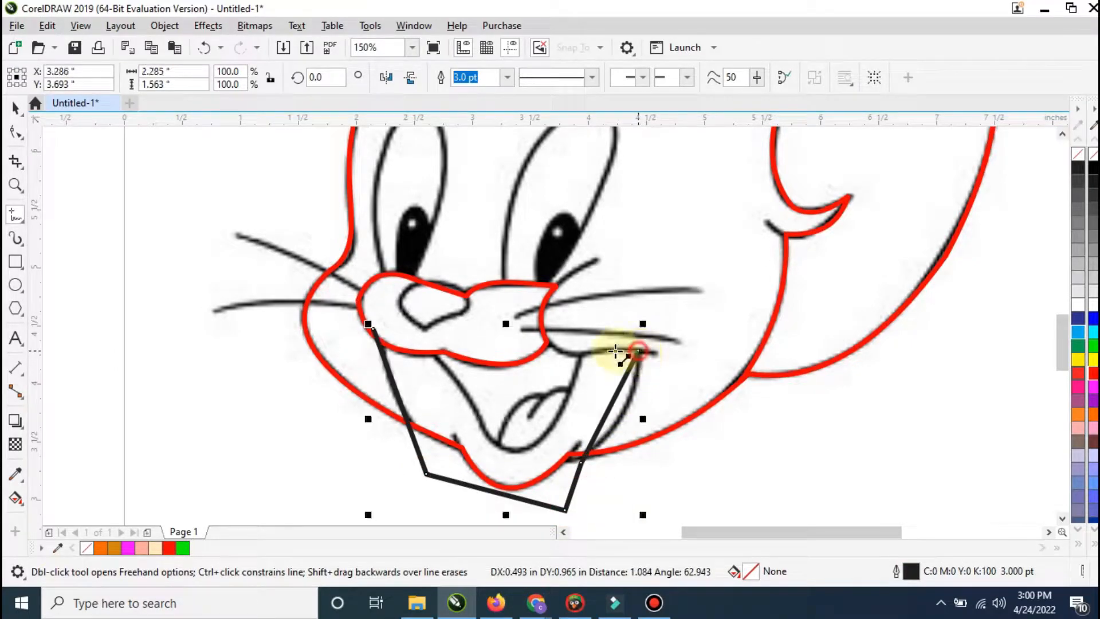
pyautogui.click(579, 353)
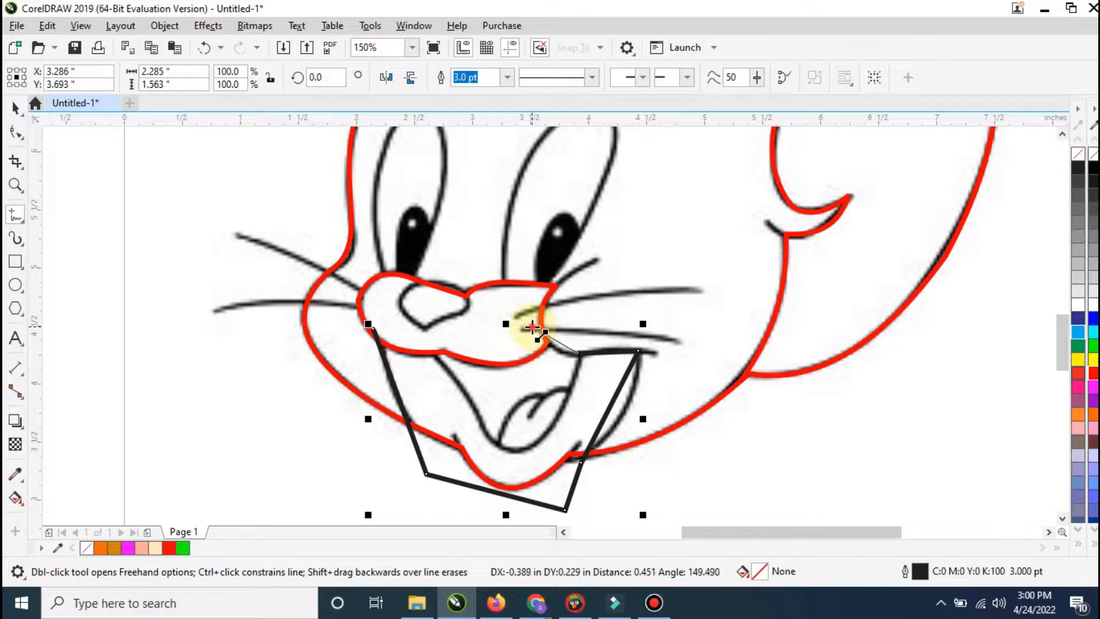
pyautogui.click(533, 327)
pyautogui.click(374, 330)
# Step: Color the mouth-area outline orange (#FF6600) and convert its segments to curves
pyautogui.click(15, 131)
pyautogui.rightClick(435, 329)
pyautogui.click(476, 115)
# Step: Bend the mouth-area shape's side and upper-right edges onto the sketch and reposition its two left nodes
pyautogui.moveTo(612, 414); pyautogui.dragTo(628, 414)
pyautogui.moveTo(558, 351); pyautogui.dragTo(552, 346)
pyautogui.doubleClick(579, 355)
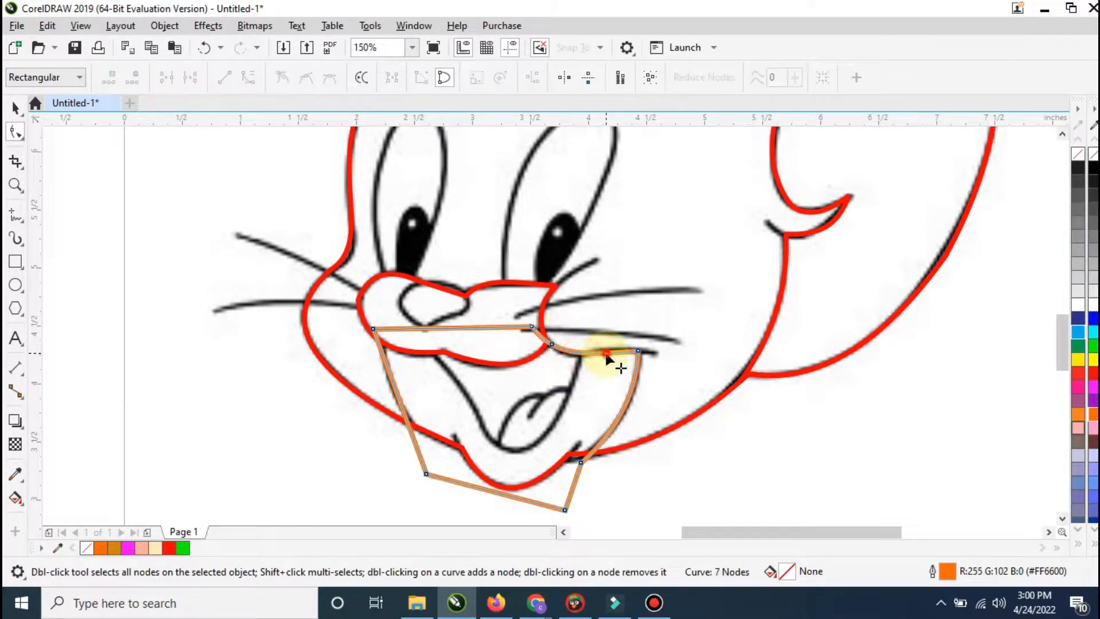
pyautogui.moveTo(396, 393); pyautogui.dragTo(387, 394)
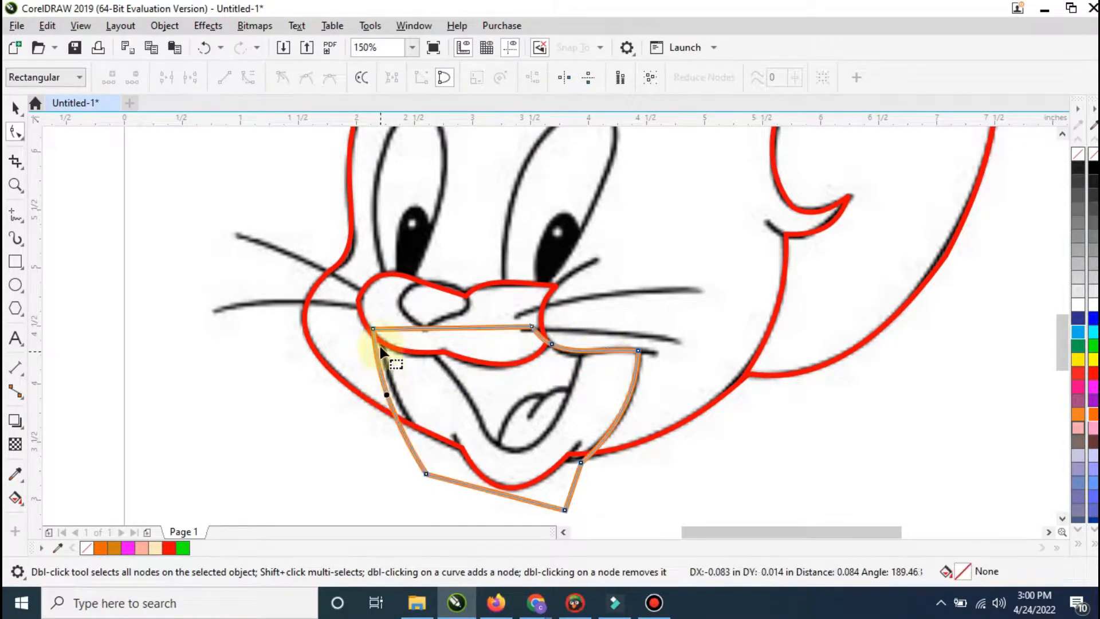
pyautogui.moveTo(373, 329); pyautogui.dragTo(381, 326)
pyautogui.moveTo(429, 476); pyautogui.dragTo(440, 477)
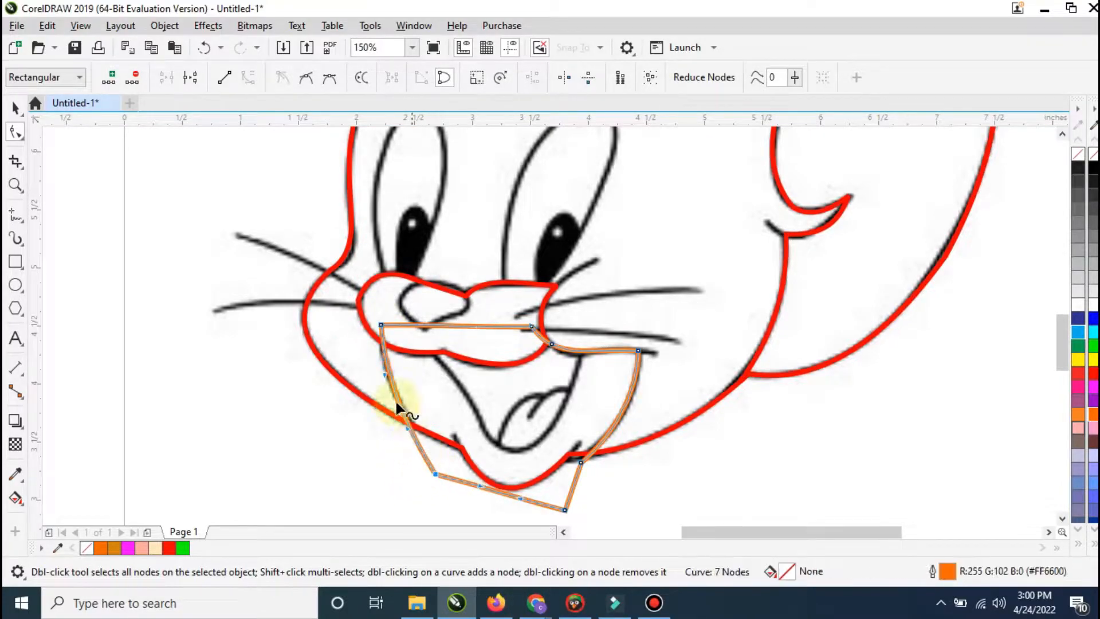
# Step: Intersect the mouth-area shape with the head outline and delete the orange original
pyautogui.click(14, 108)
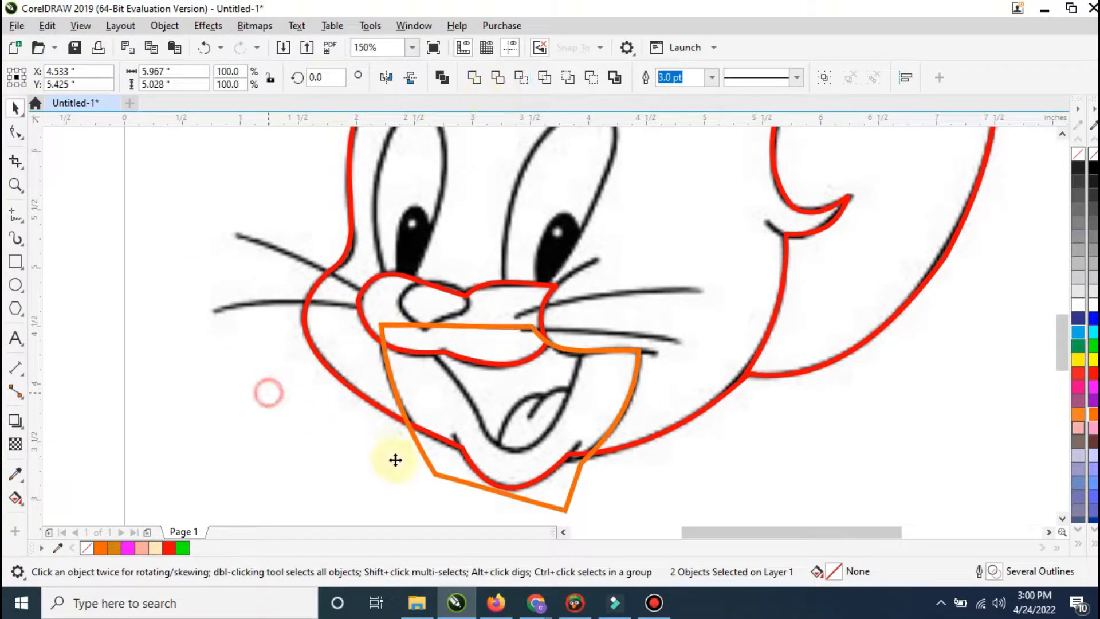
pyautogui.click(442, 475)
pyautogui.press('Delete')
# Step: Trim the mouth-area shape with the muzzle outline so it starts at the muzzle's lower edge
pyautogui.click(383, 295)
pyautogui.keyDown('shift'); pyautogui.click(428, 375); pyautogui.keyUp('shift')
pyautogui.click(302, 447)
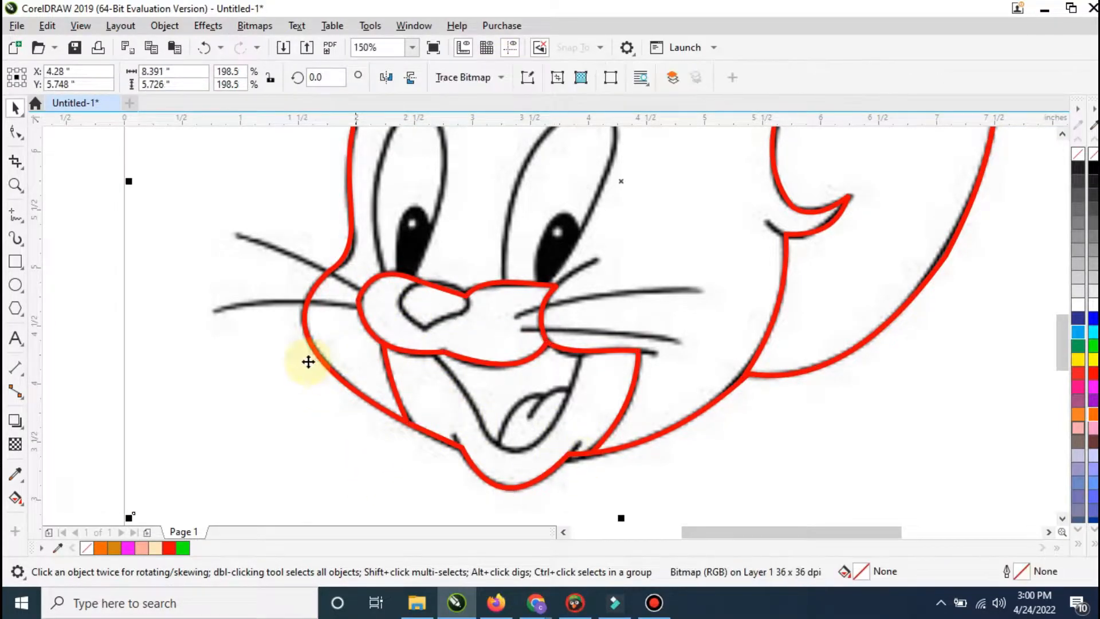
# Step: Draw a closed five-point outline about 1.41 by 0.92 inches over the mouth opening, extending it up into the muzzle
pyautogui.click(419, 345)
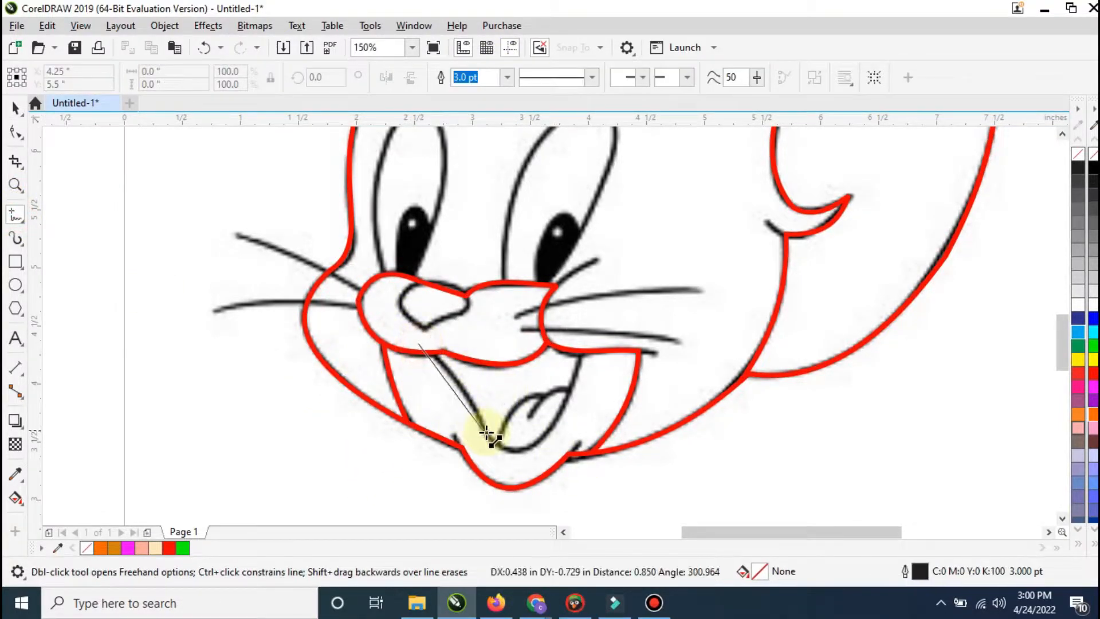
pyautogui.doubleClick(483, 433)
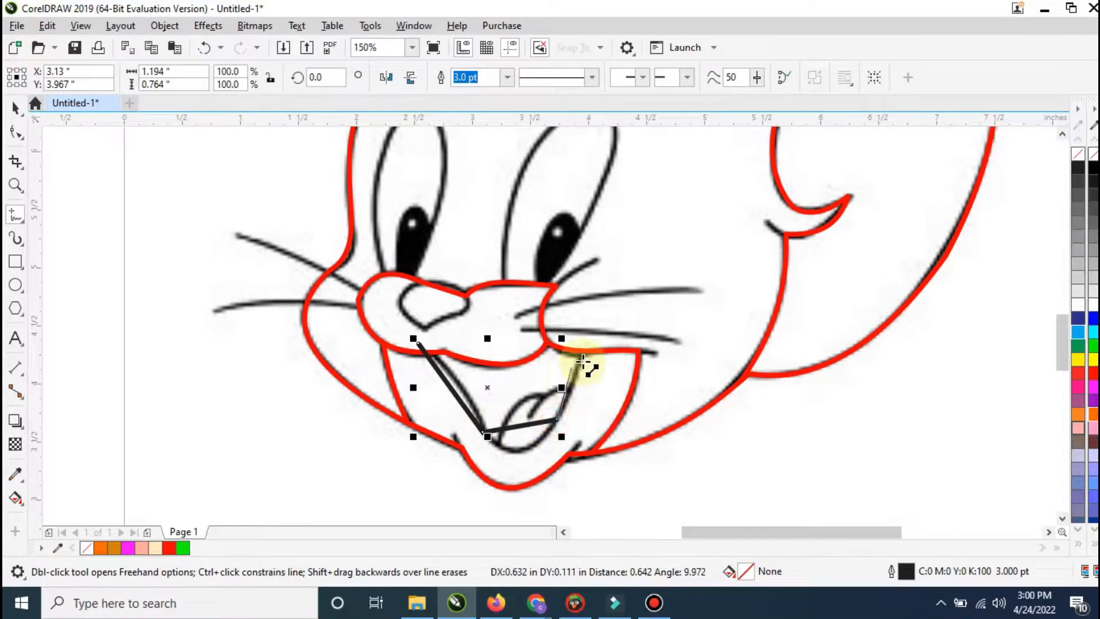
pyautogui.doubleClick(528, 326)
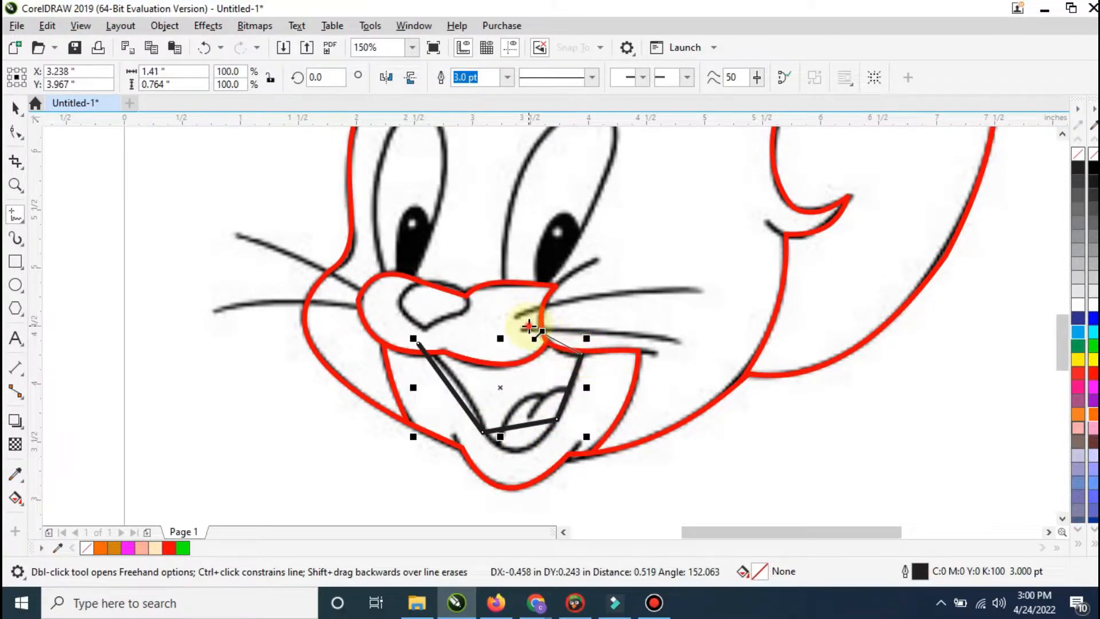
pyautogui.click(419, 344)
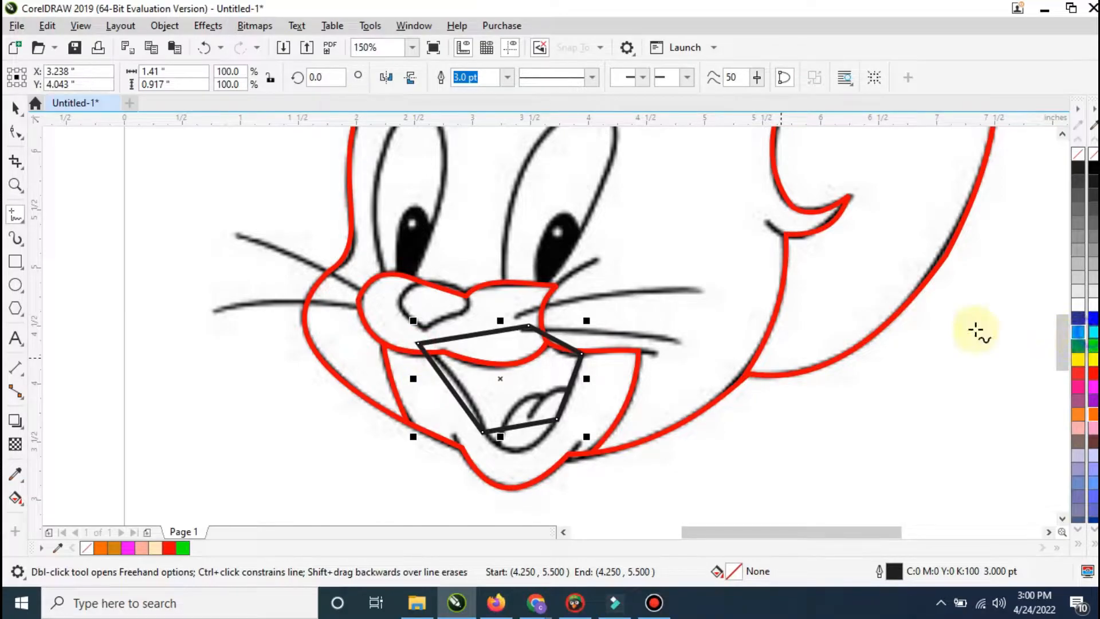
# Step: Color the mouth-opening outline blue (#0000FF) and convert its segments to curves
pyautogui.rightClick(1079, 332)
pyautogui.rightClick(1095, 320)
pyautogui.rightClick(619, 376)
pyautogui.click(675, 195)
# Step: Bend the mouth opening's side and lower edges onto the sketch, adding a left-edge node and removing the lower-left one
pyautogui.moveTo(456, 395); pyautogui.dragTo(466, 391)
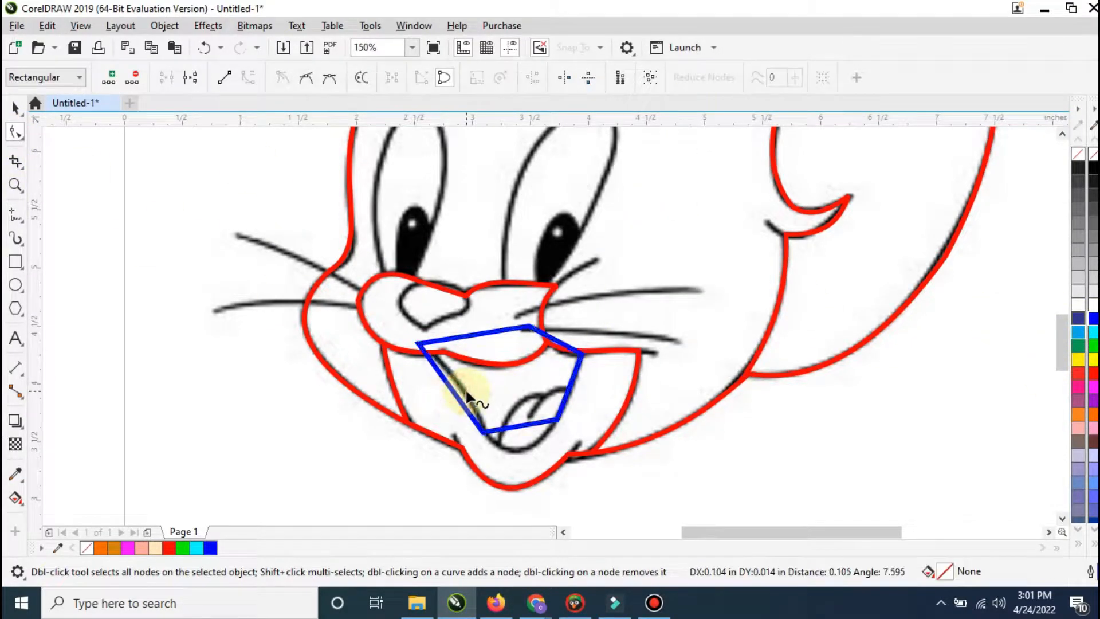
pyautogui.moveTo(523, 428); pyautogui.dragTo(545, 431)
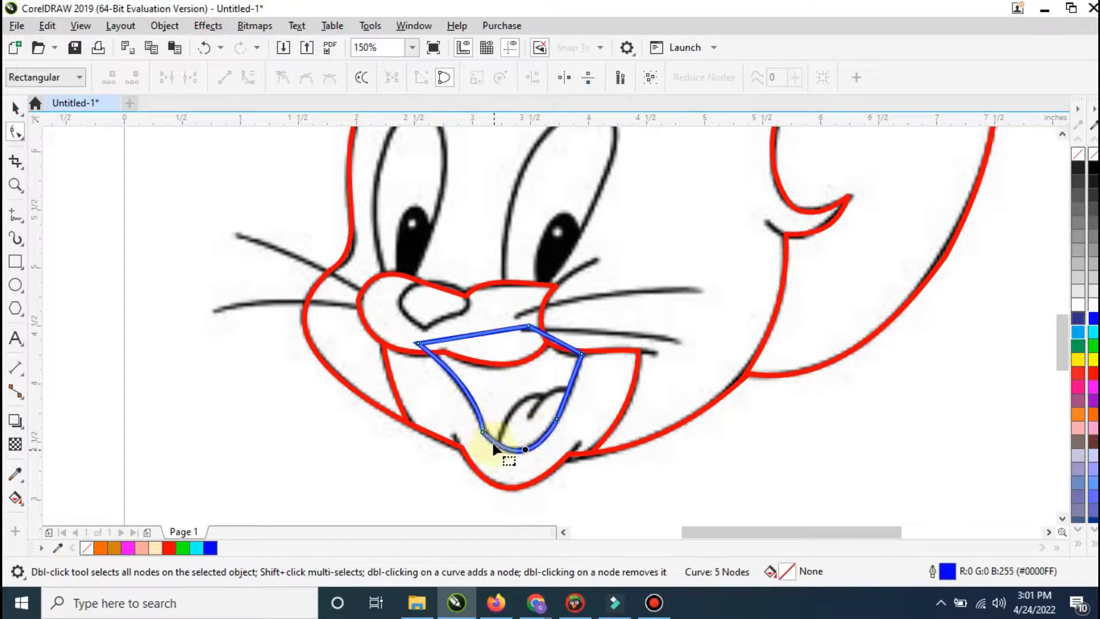
pyautogui.doubleClick(464, 389)
pyautogui.doubleClick(483, 433)
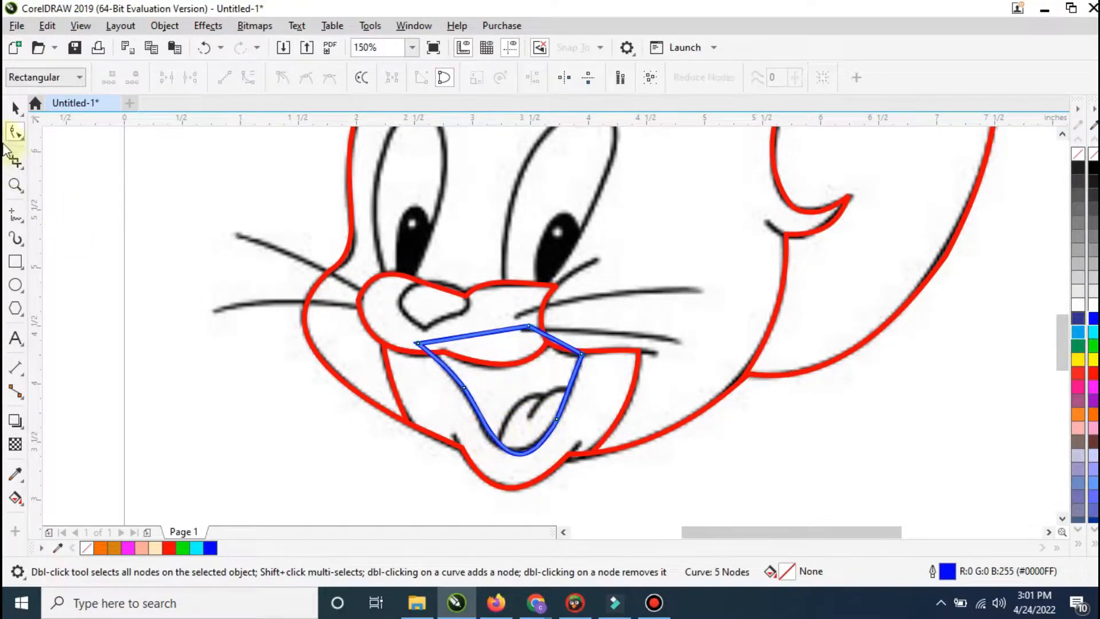
# Step: Intersect the mouth-opening shape with the surrounding mouth-area shape and delete the blue original
pyautogui.click(12, 107)
pyautogui.keyDown('shift'); pyautogui.click(624, 396); pyautogui.keyUp('shift')
pyautogui.click(519, 82)
pyautogui.click(657, 319)
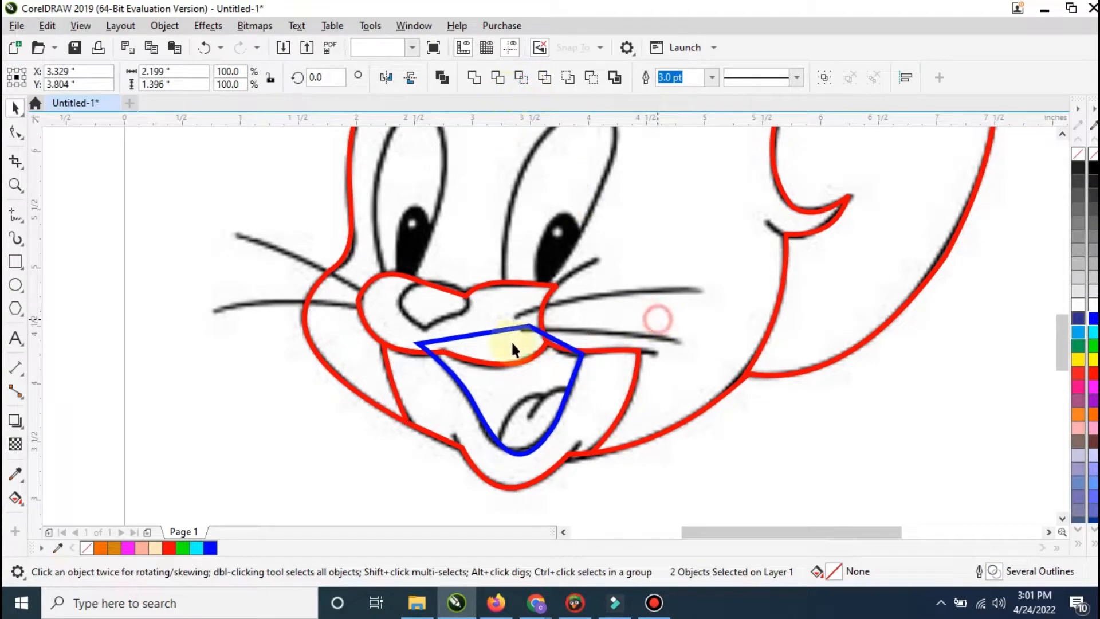
pyautogui.click(486, 336)
pyautogui.click(512, 378)
pyautogui.click(528, 426)
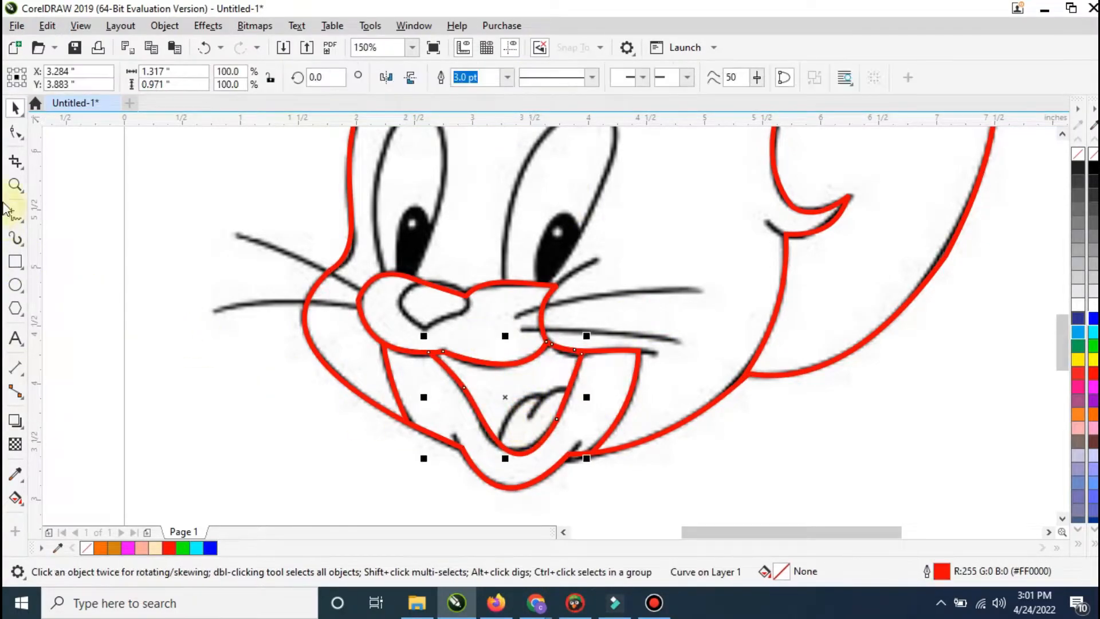
# Step: Draw a closed six-point tongue outline about 0.72 by 0.72 inches, including the center notch and extending below the mouth opening
pyautogui.click(13, 215)
pyautogui.click(490, 451)
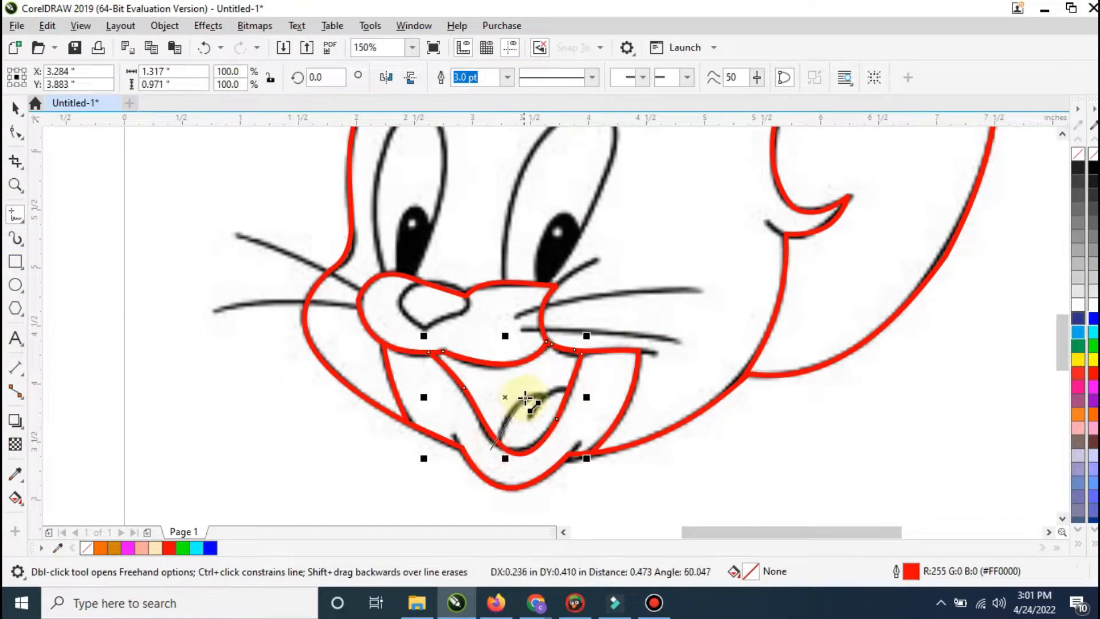
pyautogui.doubleClick(539, 395)
pyautogui.doubleClick(530, 417)
pyautogui.doubleClick(575, 390)
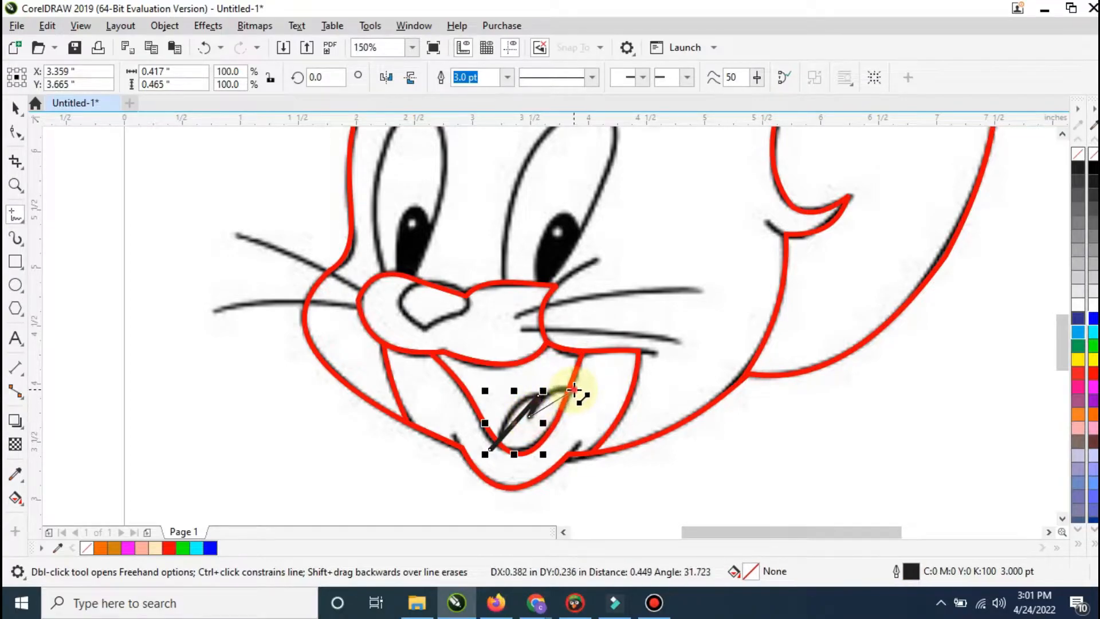
pyautogui.doubleClick(559, 445)
pyautogui.doubleClick(514, 472)
pyautogui.click(490, 451)
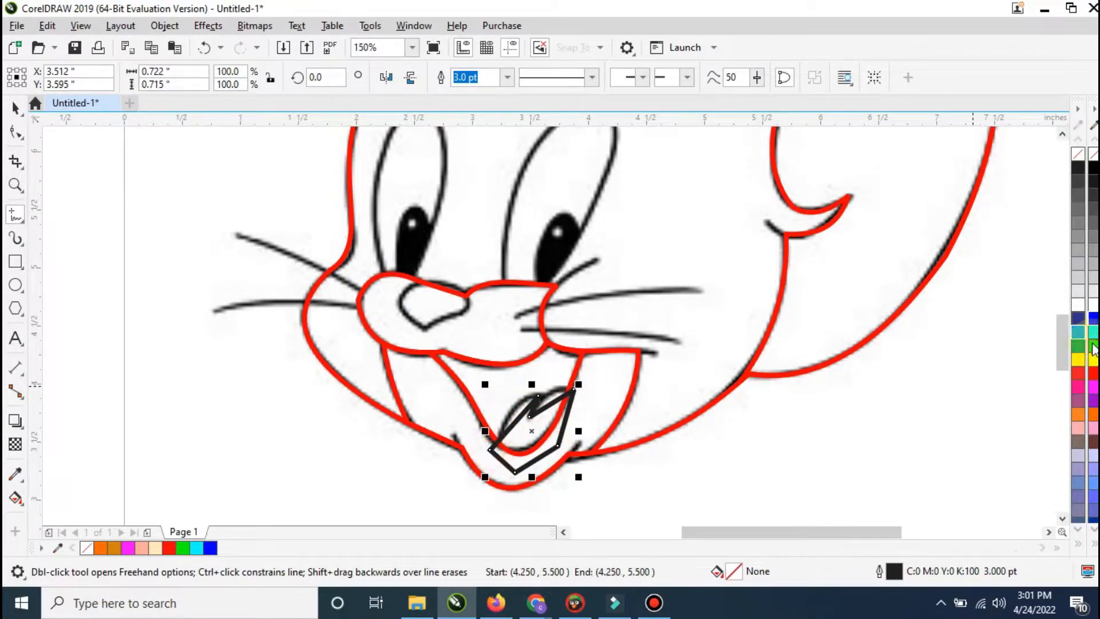
# Step: Color the tongue outline blue (#0000FF) and convert its segments to curves
pyautogui.rightClick(1093, 317)
pyautogui.doubleClick(15, 132)
pyautogui.rightClick(545, 355)
pyautogui.click(600, 164)
# Step: Bend the tongue's upper edges and notch onto the sketch and refine the nodes on its left curve
pyautogui.scroll(3, 516, 396)
pyautogui.scroll(-2, 491, 428)
pyautogui.moveTo(476, 414); pyautogui.dragTo(473, 380)
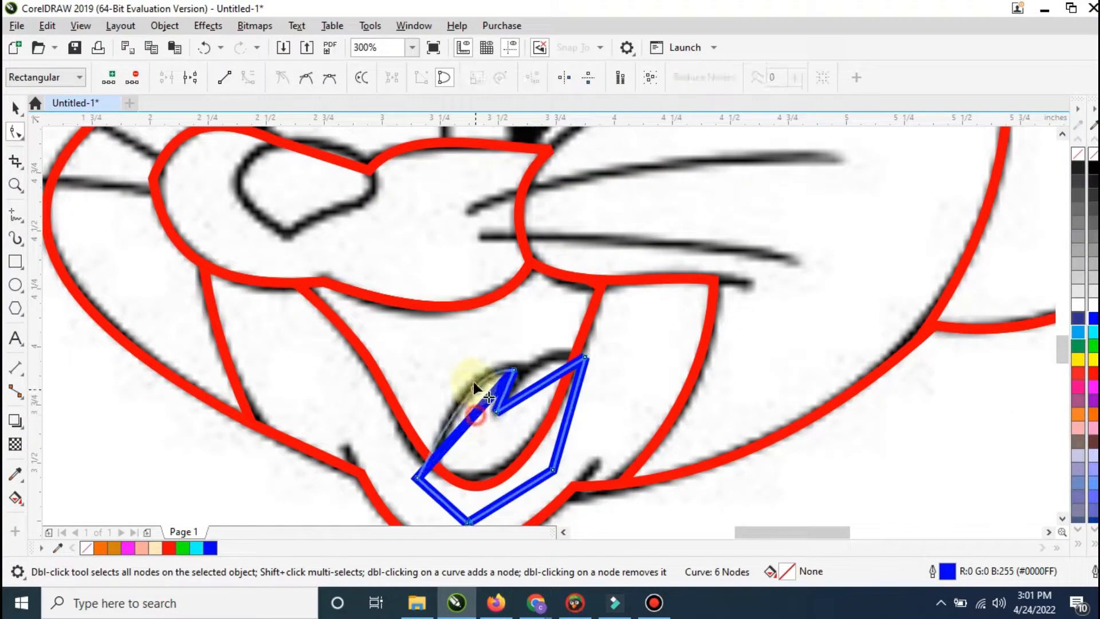
pyautogui.moveTo(543, 390)
pyautogui.mouseDown()
pyautogui.moveTo(523, 376)
pyautogui.moveTo(545, 363)
pyautogui.moveTo(513, 371)
pyautogui.mouseUp()
pyautogui.click(453, 405)
pyautogui.doubleClick(483, 373)
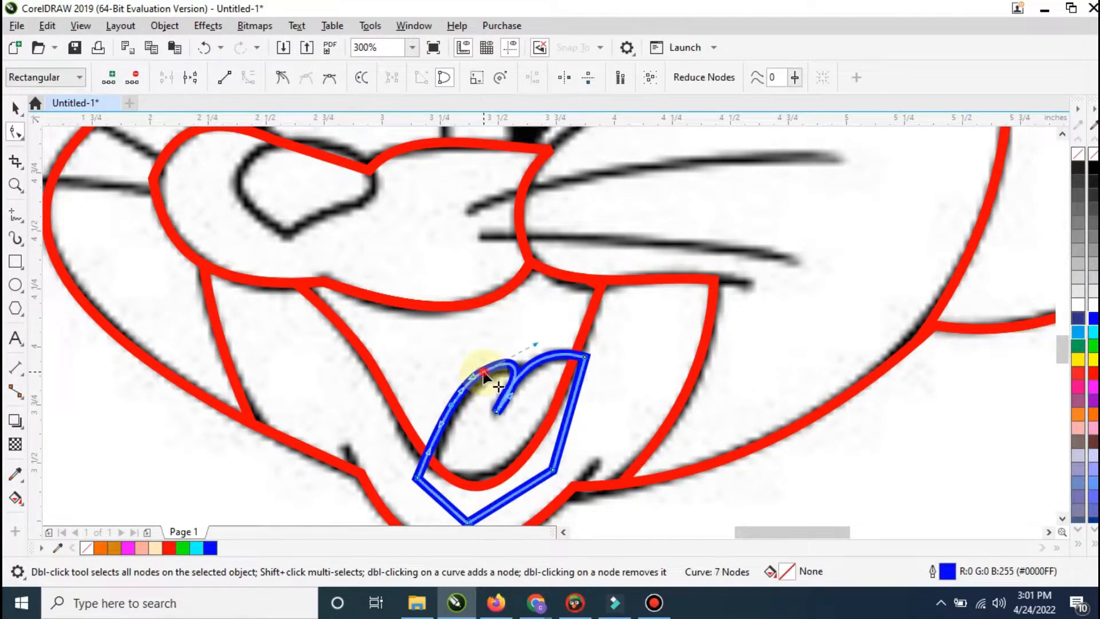
# Step: Intersect the tongue shape with the mouth opening and delete the blue original
pyautogui.click(13, 111)
pyautogui.keyDown('shift'); pyautogui.click(554, 331); pyautogui.keyUp('shift')
pyautogui.click(514, 77)
pyautogui.click(594, 412)
pyautogui.click(555, 439)
pyautogui.press('Delete')
# Step: Draw a straight line about 0.42 by 0.27 inches over the short stroke beside the right eye
pyautogui.scroll(-1, 545, 372)
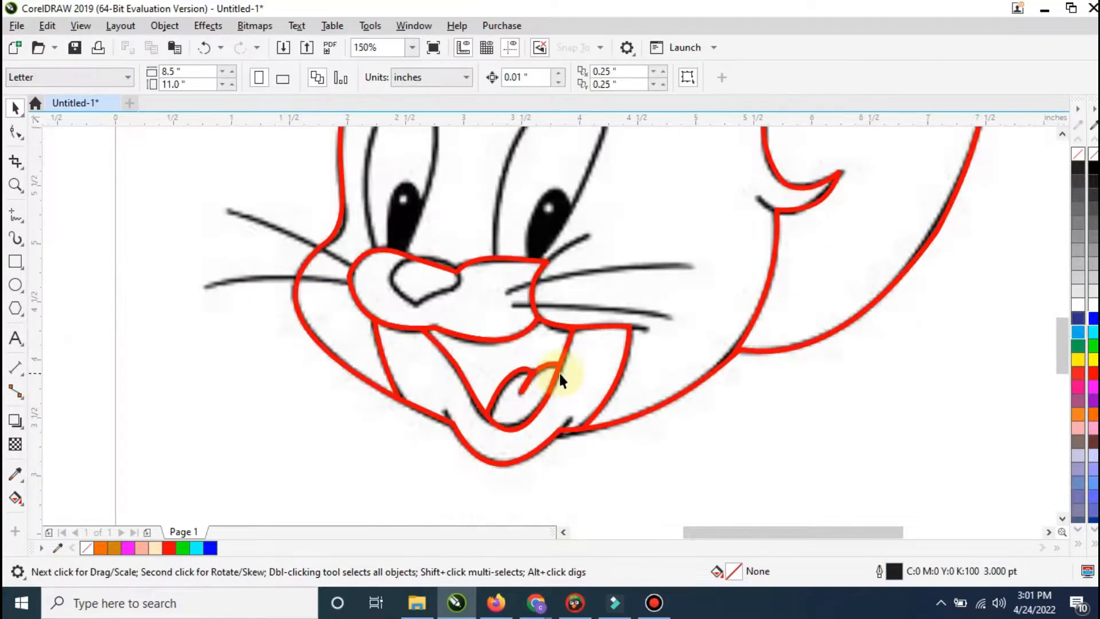
pyautogui.scroll(1, 587, 236)
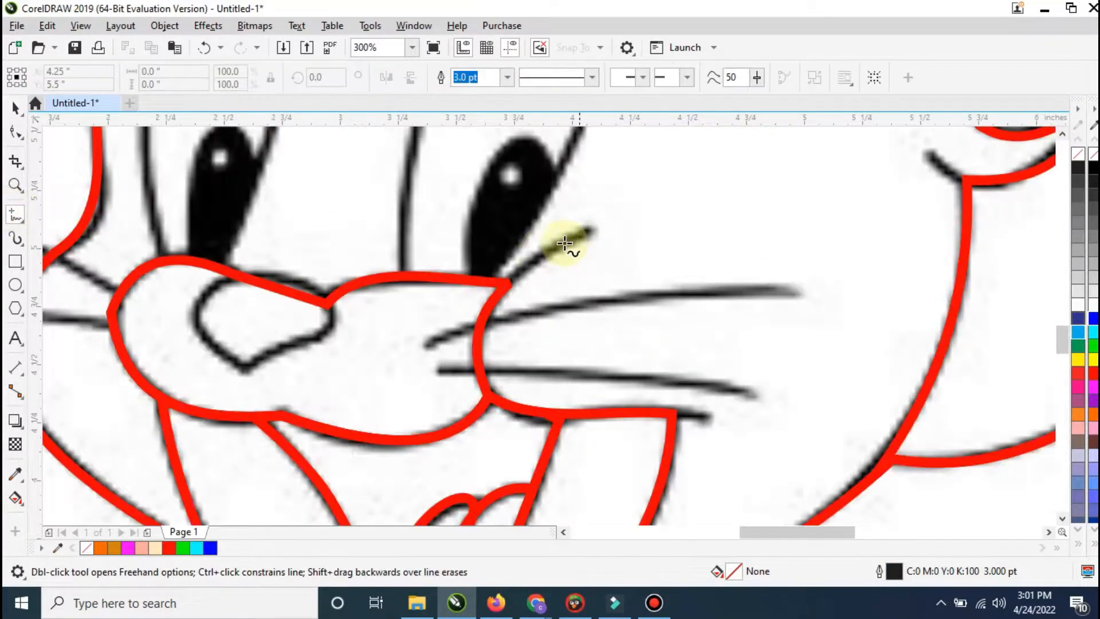
pyautogui.click(491, 294)
pyautogui.click(589, 231)
# Step: Convert the short line beside the right eye to a curve, bend it onto the sketch and move its lower end to the muzzle corner
pyautogui.click(17, 133)
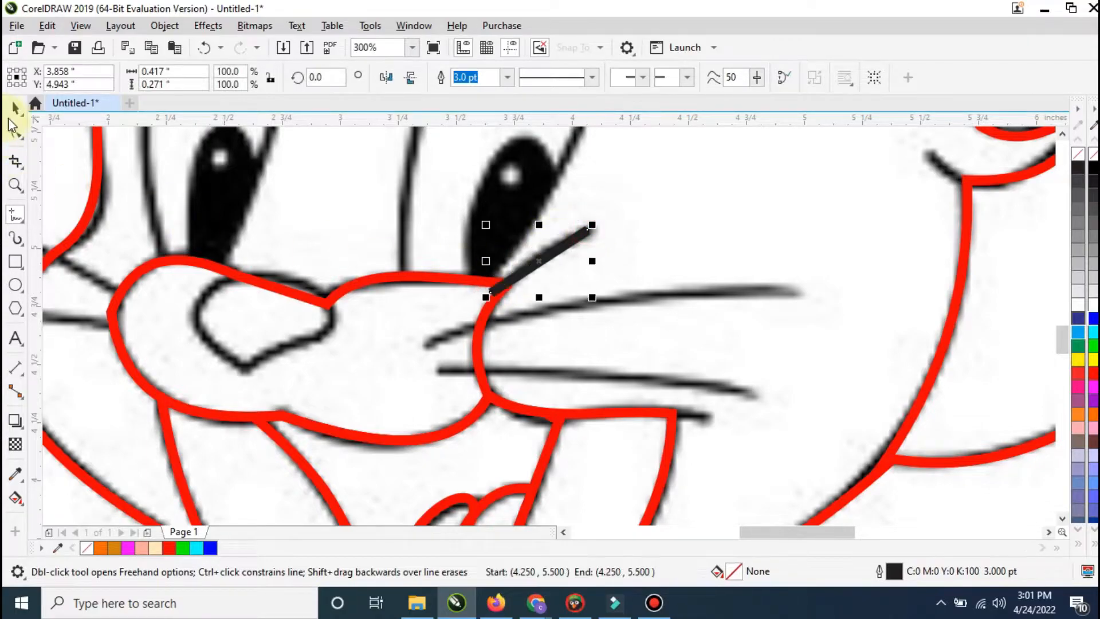
pyautogui.rightClick(543, 255)
pyautogui.click(582, 358)
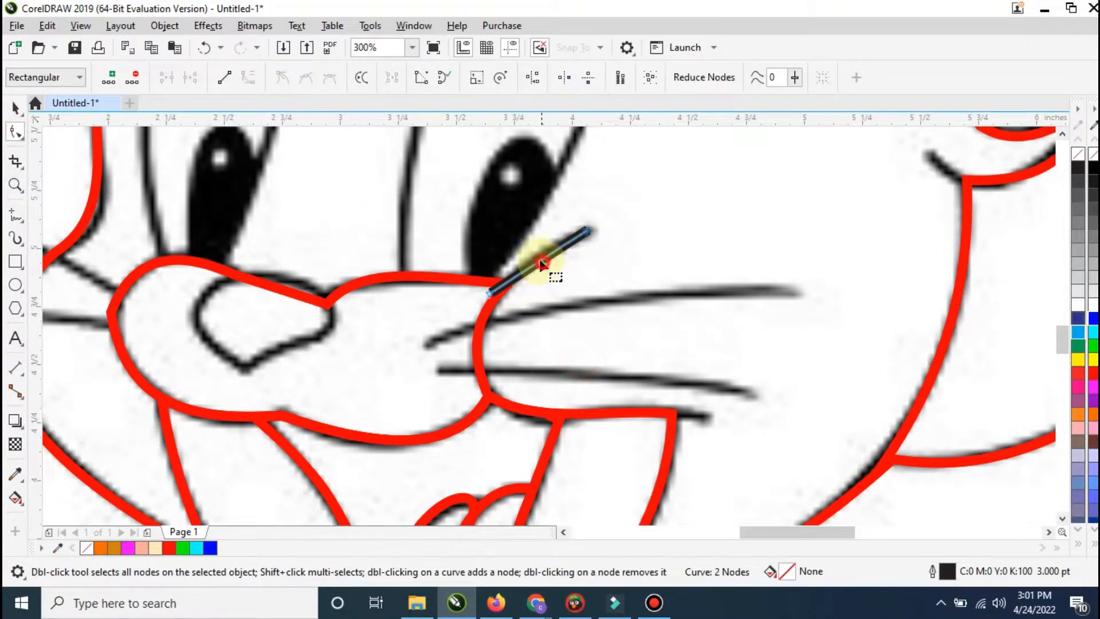
pyautogui.moveTo(541, 258); pyautogui.dragTo(540, 252)
pyautogui.moveTo(489, 293); pyautogui.dragTo(501, 284)
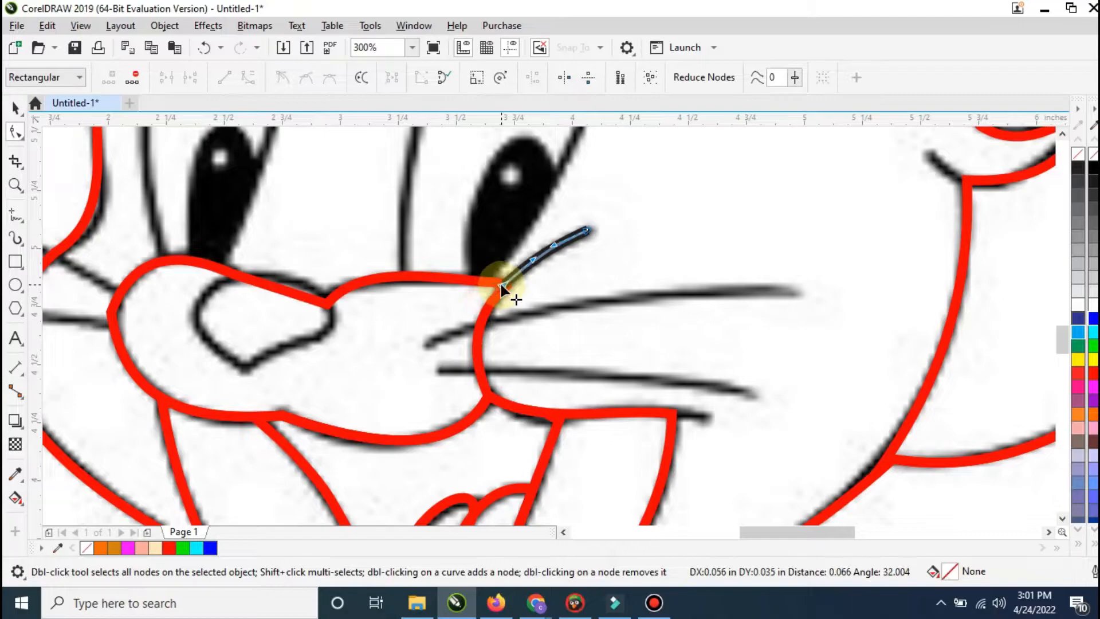
# Step: Draw four straight lines over the sketched whiskers, two on each side of the muzzle
pyautogui.scroll(-2, 515, 275)
pyautogui.click(15, 216)
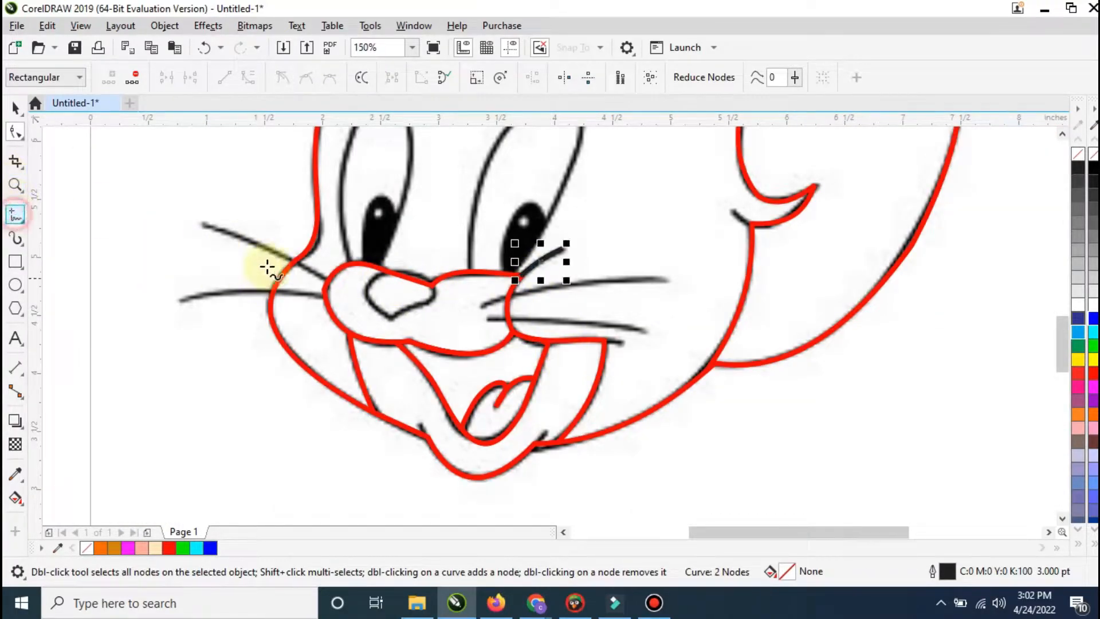
pyautogui.click(201, 225)
pyautogui.click(330, 286)
pyautogui.click(328, 296)
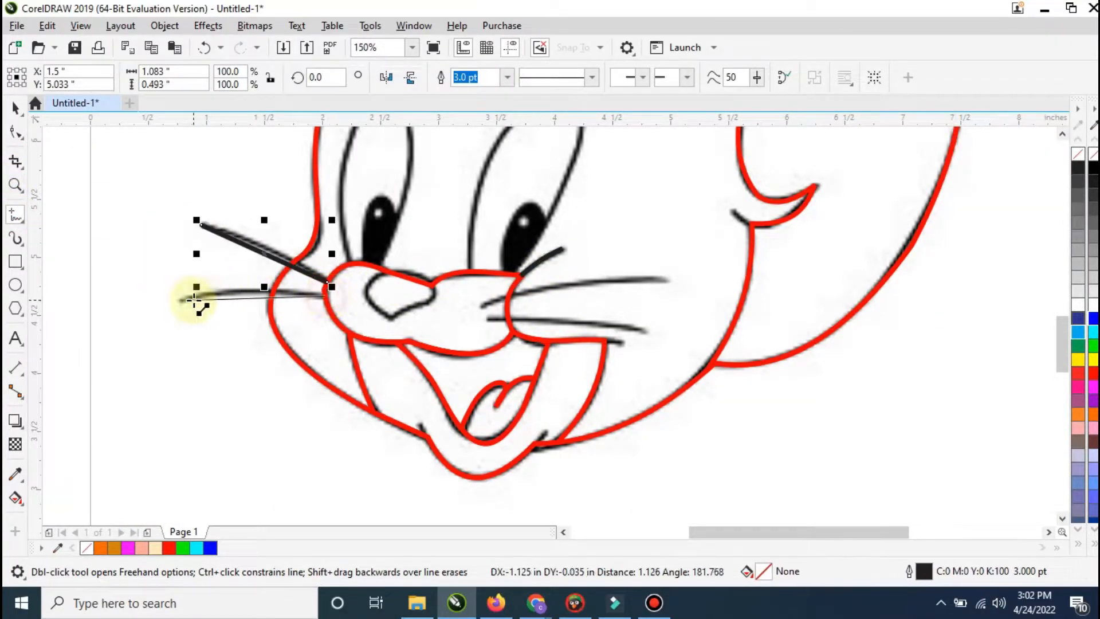
pyautogui.click(173, 299)
pyautogui.click(481, 306)
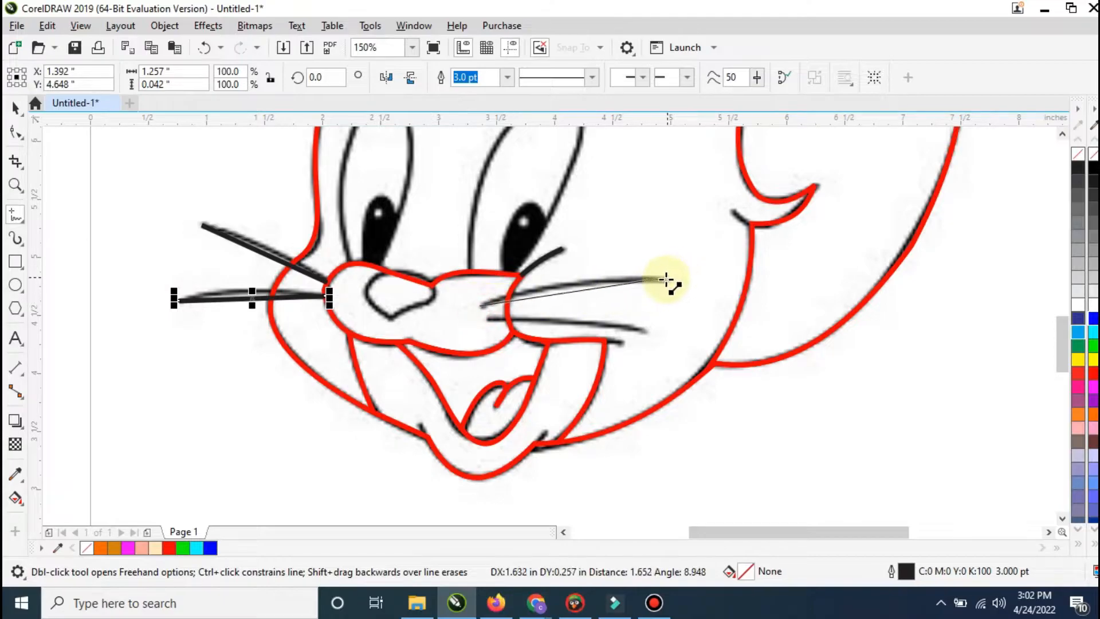
pyautogui.click(667, 279)
pyautogui.click(645, 332)
# Step: Select all four whisker lines and color their outlines magenta (#FF00FF)
pyautogui.click(15, 108)
pyautogui.keyDown('shift'); pyautogui.click(543, 296); pyautogui.keyUp('shift')
pyautogui.keyDown('shift'); pyautogui.click(254, 250); pyautogui.keyUp('shift')
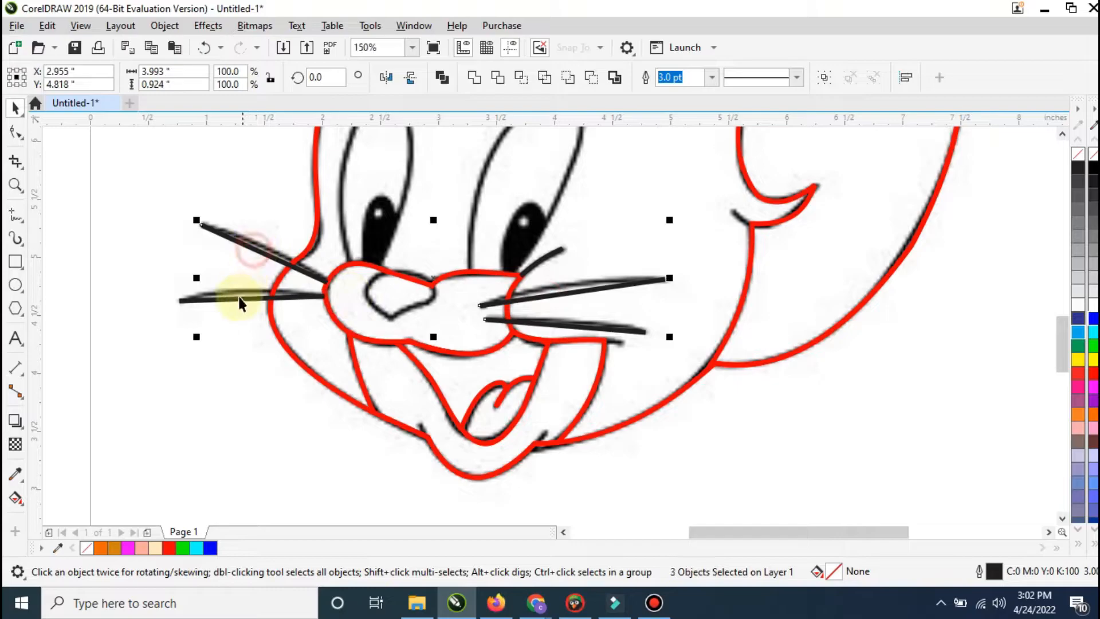
pyautogui.rightClick(1088, 388)
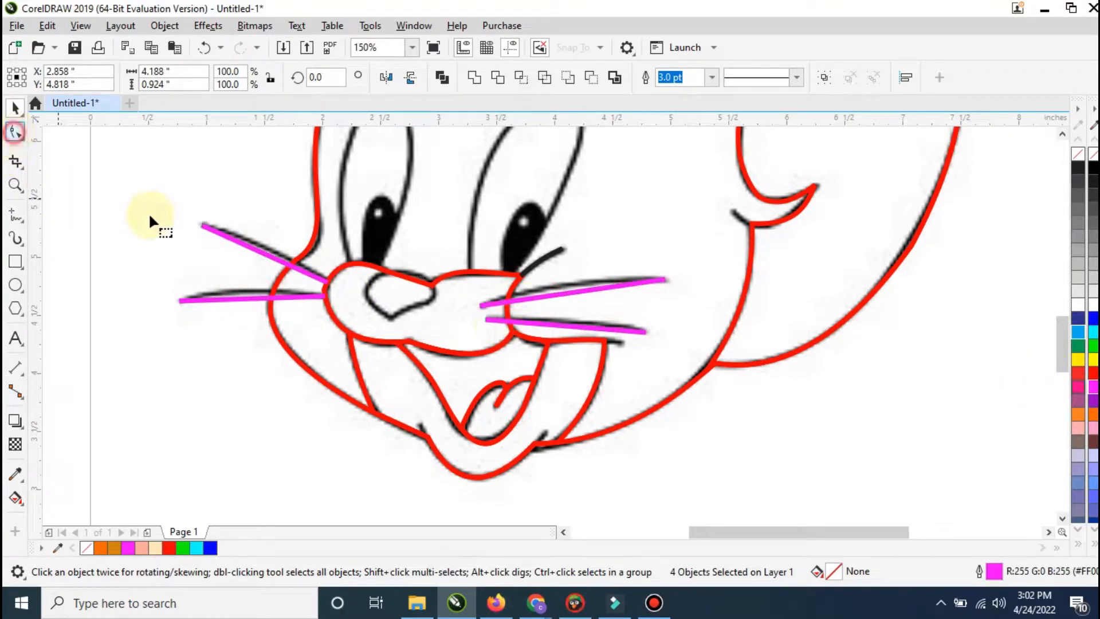
# Step: Convert the two left whiskers to curves and bend each onto its sketched stroke
pyautogui.click(236, 239)
pyautogui.rightClick(238, 246)
pyautogui.click(227, 238)
pyautogui.rightClick(228, 237)
pyautogui.click(275, 344)
pyautogui.moveTo(259, 246); pyautogui.dragTo(265, 252)
pyautogui.click(240, 298)
pyautogui.rightClick(241, 299)
pyautogui.click(289, 112)
pyautogui.moveTo(250, 303); pyautogui.dragTo(291, 293)
# Step: Convert the two right whiskers to curves and bend each onto its sketched stroke
pyautogui.click(558, 325)
pyautogui.rightClick(558, 325)
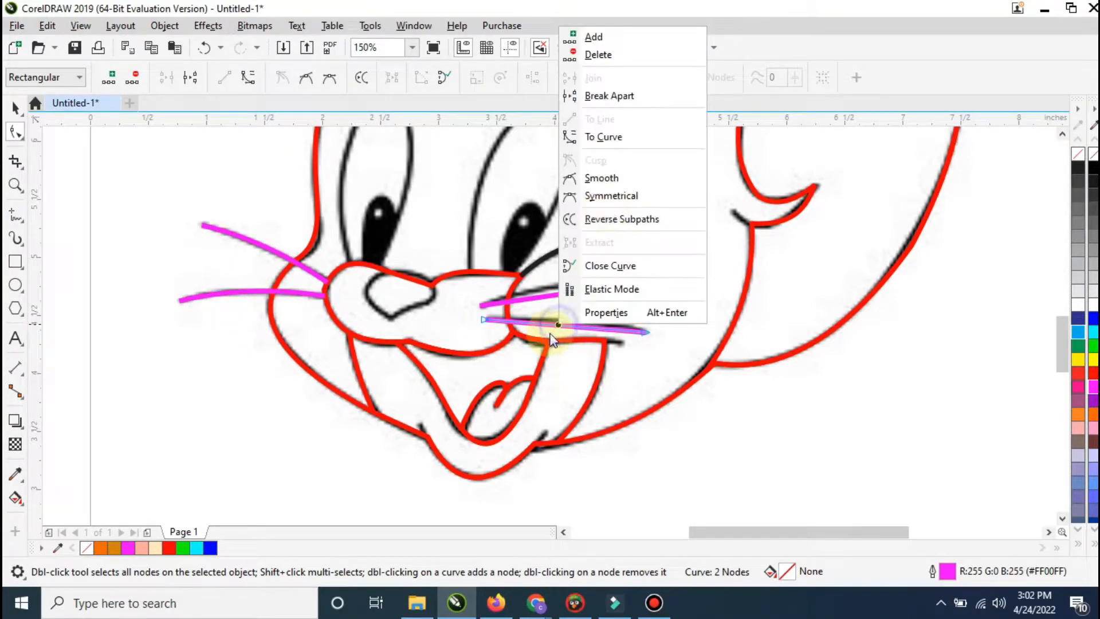
pyautogui.click(616, 140)
pyautogui.moveTo(571, 327); pyautogui.dragTo(573, 330)
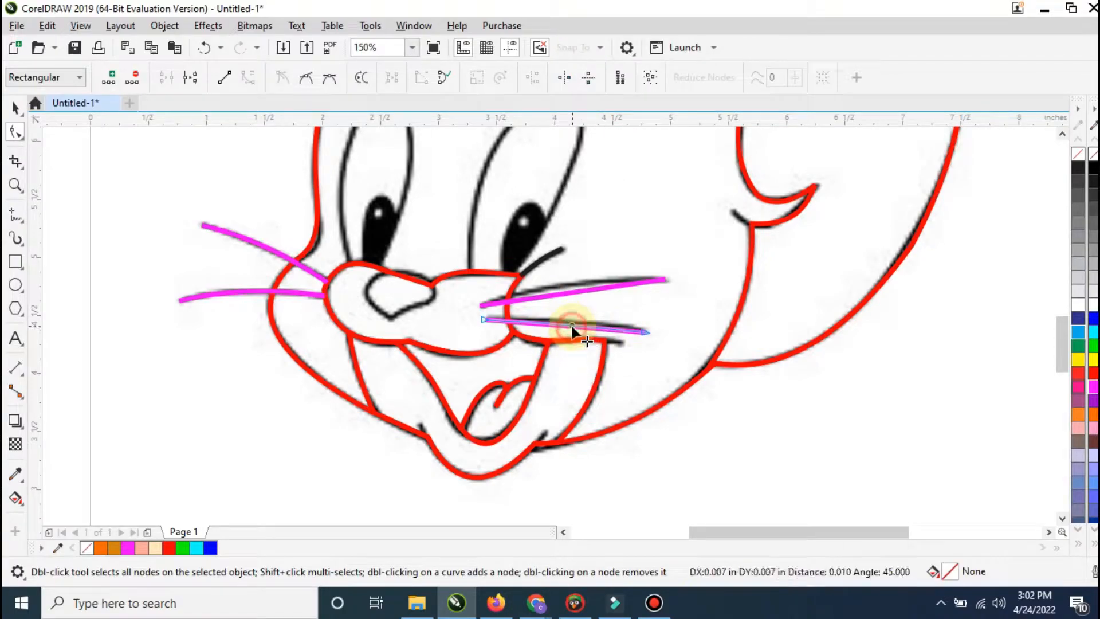
pyautogui.rightClick(578, 289)
pyautogui.click(621, 395)
pyautogui.click(569, 292)
pyautogui.moveTo(565, 293); pyautogui.dragTo(562, 287)
# Step: Draw a closed four-point outline about 0.41 by 1.47 inches over the left eye, extending its base into the muzzle
pyautogui.scroll(-1, 561, 338)
pyautogui.scroll(1, 566, 184)
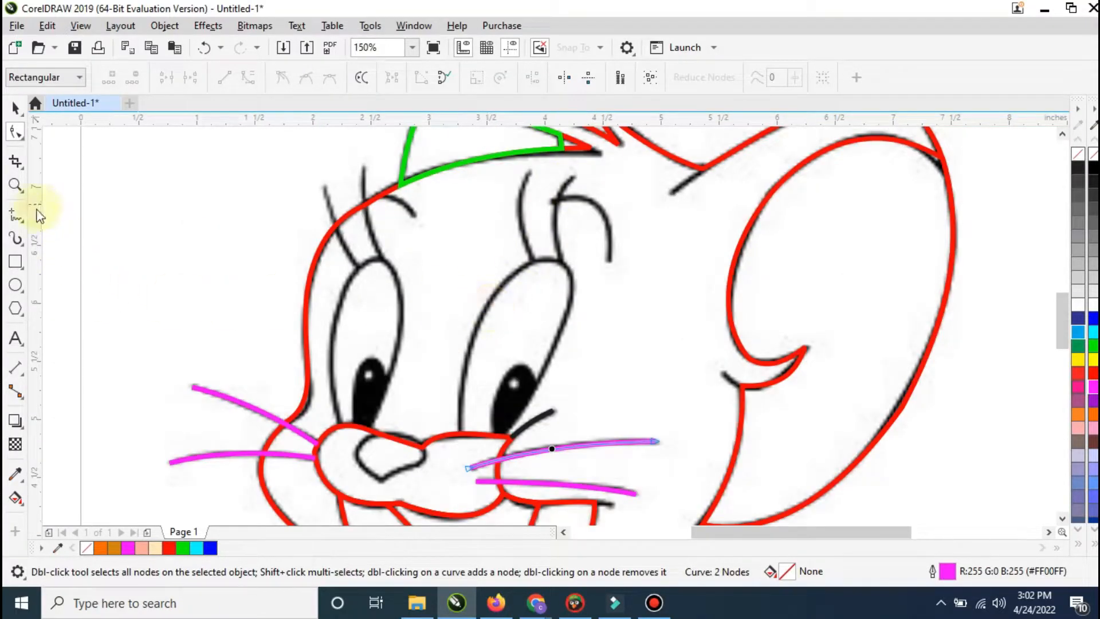
pyautogui.click(16, 215)
pyautogui.click(340, 427)
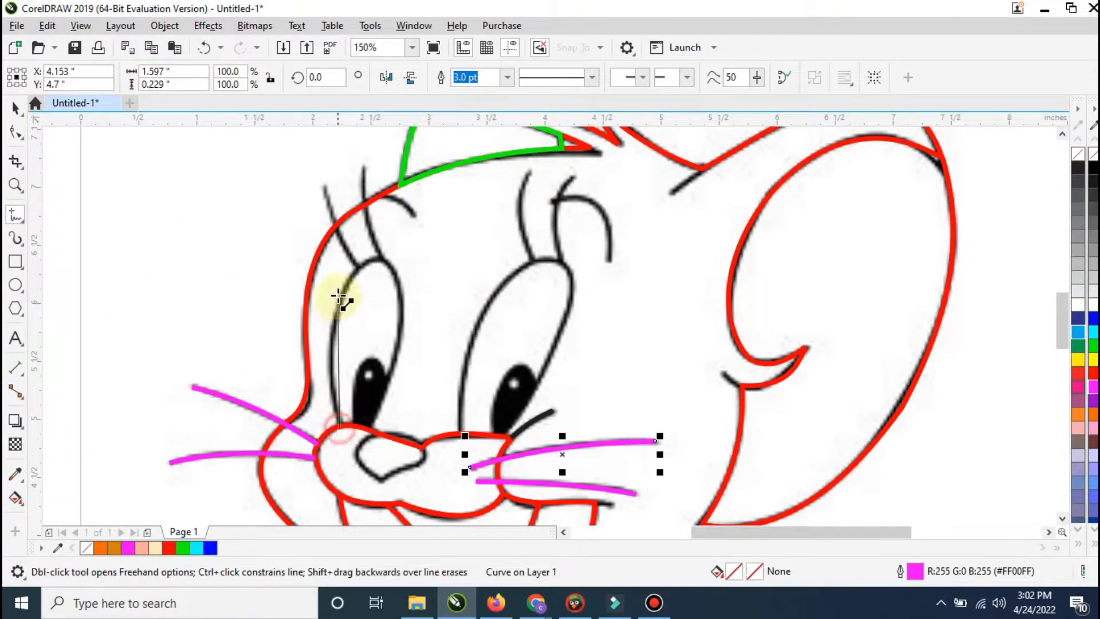
pyautogui.click(358, 268)
pyautogui.click(388, 265)
pyautogui.click(367, 438)
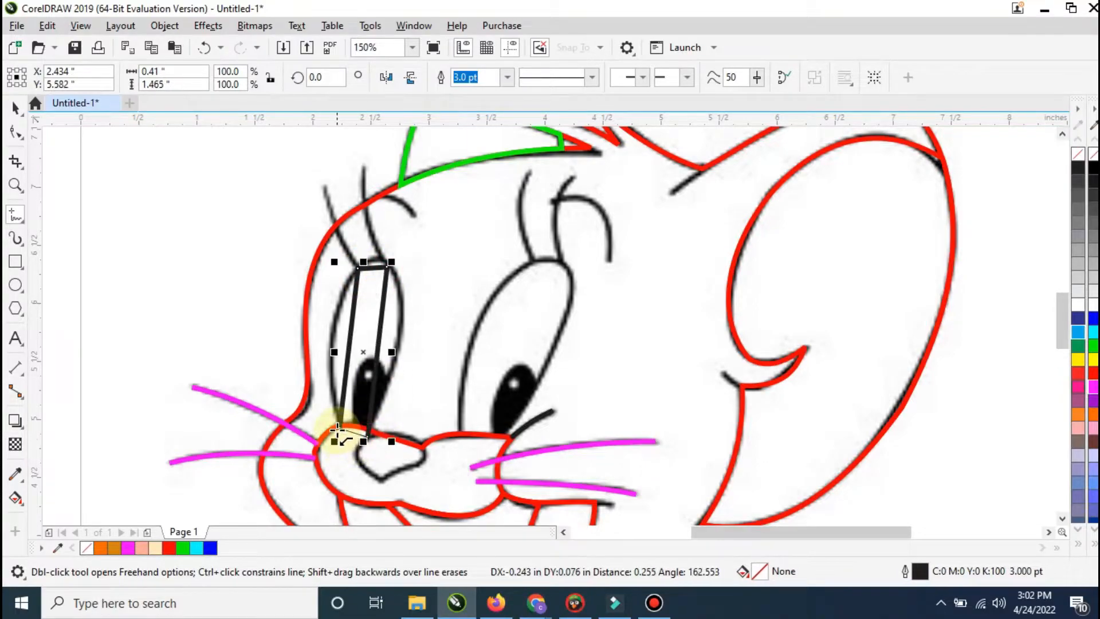
pyautogui.click(339, 427)
# Step: Color the left-eye outline blue (#0000FF) and convert all its segments to curves
pyautogui.click(16, 132)
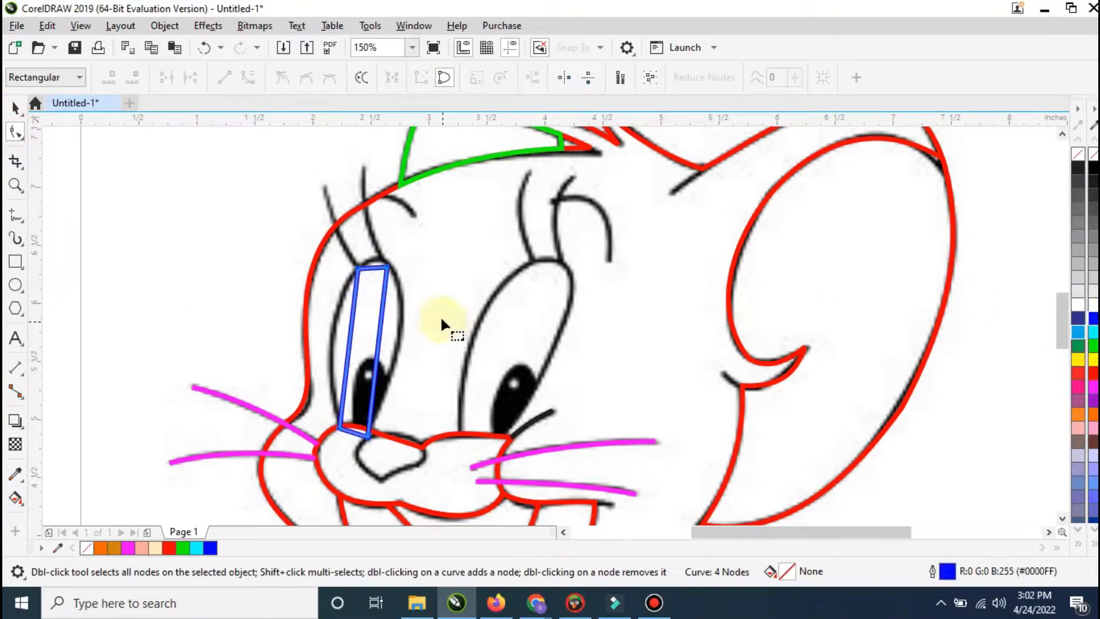
pyautogui.hotkey('ctrl', 'a')
pyautogui.rightClick(370, 287)
pyautogui.click(405, 397)
# Step: Bend the left eye's side and top edges onto the sketch and replace its upper corner nodes with side nodes
pyautogui.click(347, 344)
pyautogui.click(349, 345)
pyautogui.moveTo(349, 345); pyautogui.dragTo(334, 327)
pyautogui.moveTo(373, 267); pyautogui.dragTo(373, 257)
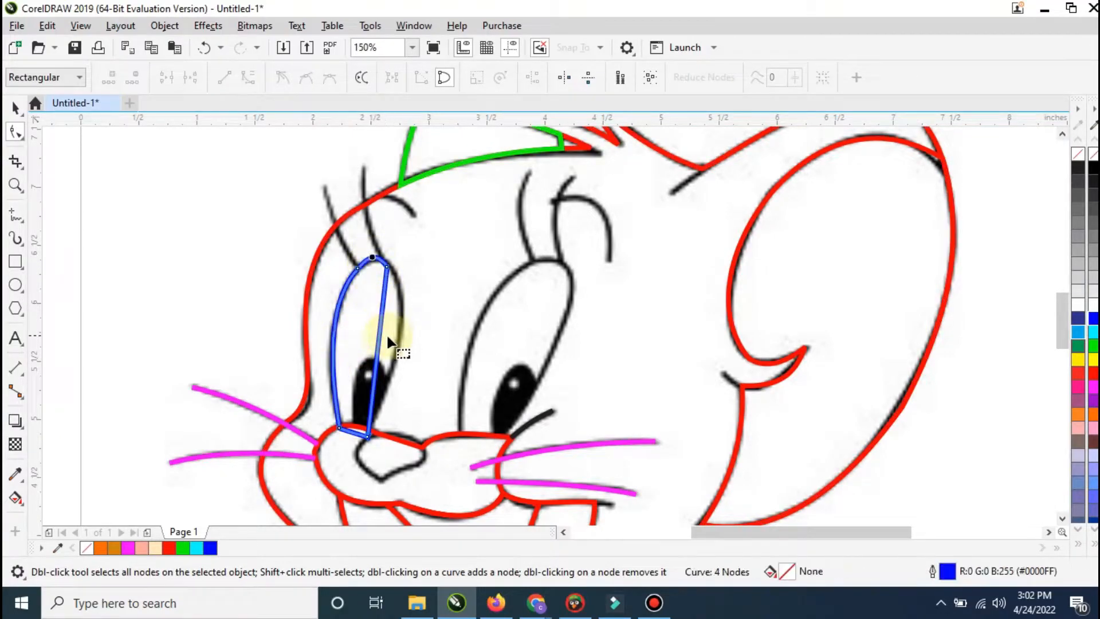
pyautogui.moveTo(393, 325); pyautogui.dragTo(397, 316)
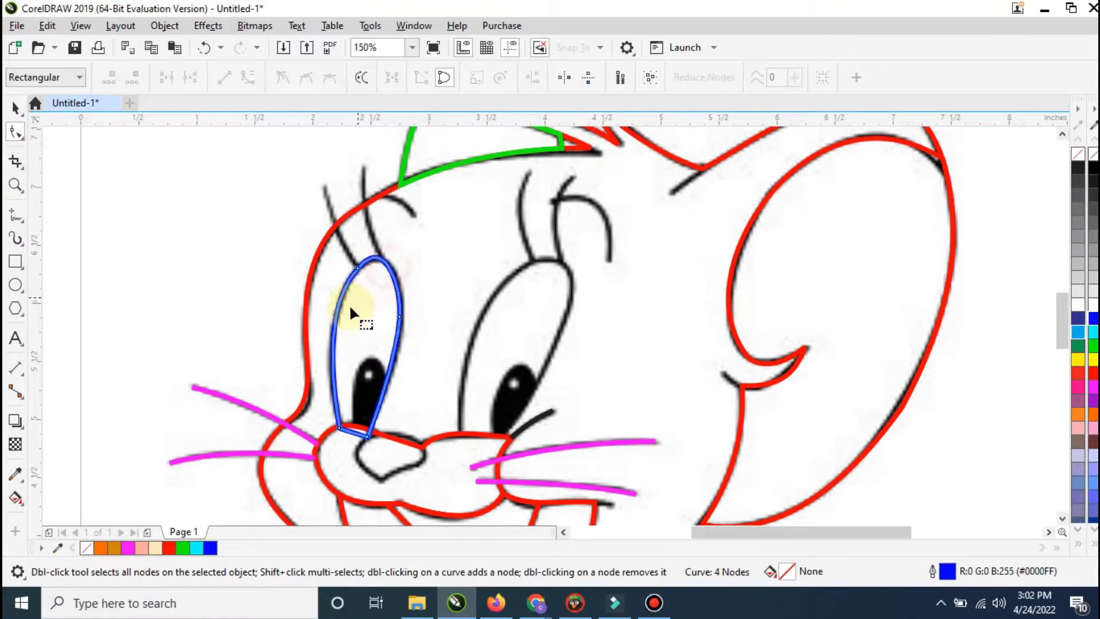
pyautogui.press('Delete')
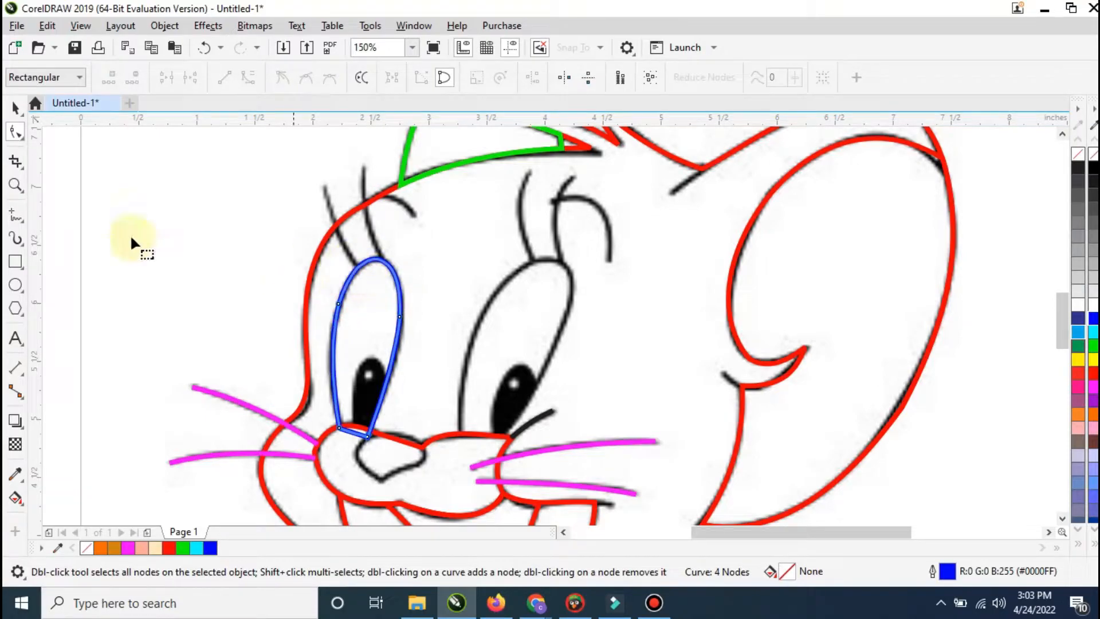
# Step: Trim the left-eye shape with the muzzle outline so it ends at the muzzle's upper edge
pyautogui.click(19, 109)
pyautogui.click(341, 451)
pyautogui.keyDown('shift'); pyautogui.click(366, 370); pyautogui.keyUp('shift')
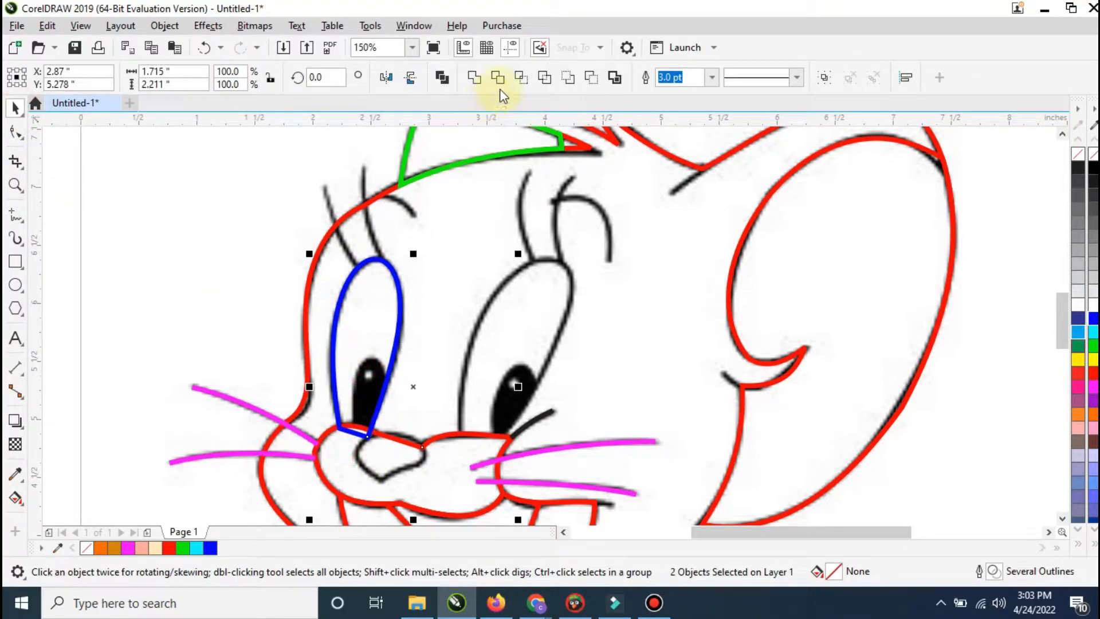
pyautogui.click(453, 309)
# Step: Draw a closed straight-sided outline about 0.92 by 1.57 inches over the right eye, extending its base into the muzzle
pyautogui.click(14, 217)
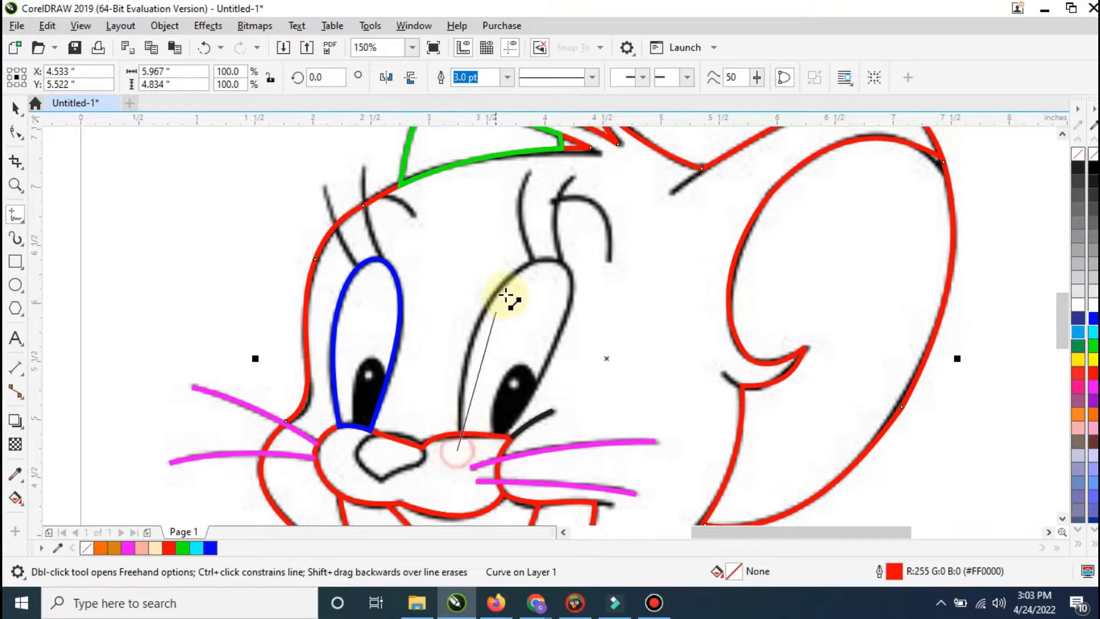
pyautogui.click(516, 273)
pyautogui.click(555, 338)
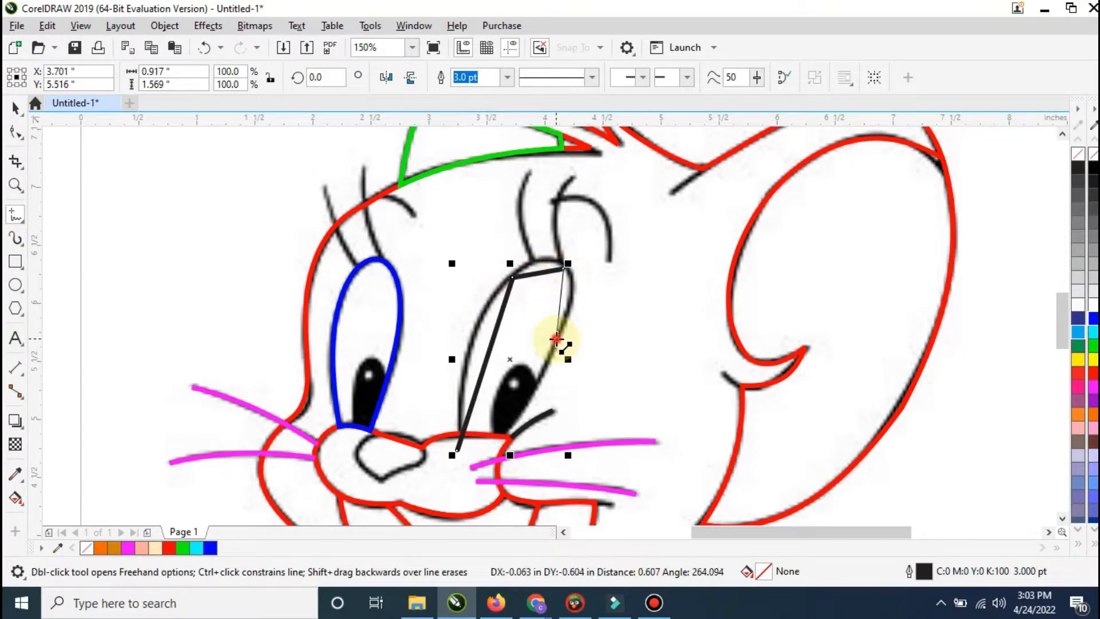
# Step: Convert the right-eye outline's segments to curves and bend its side and top edges onto the sketch
pyautogui.press('F10')
pyautogui.rightClick(507, 291)
pyautogui.moveTo(491, 343); pyautogui.dragTo(571, 292)
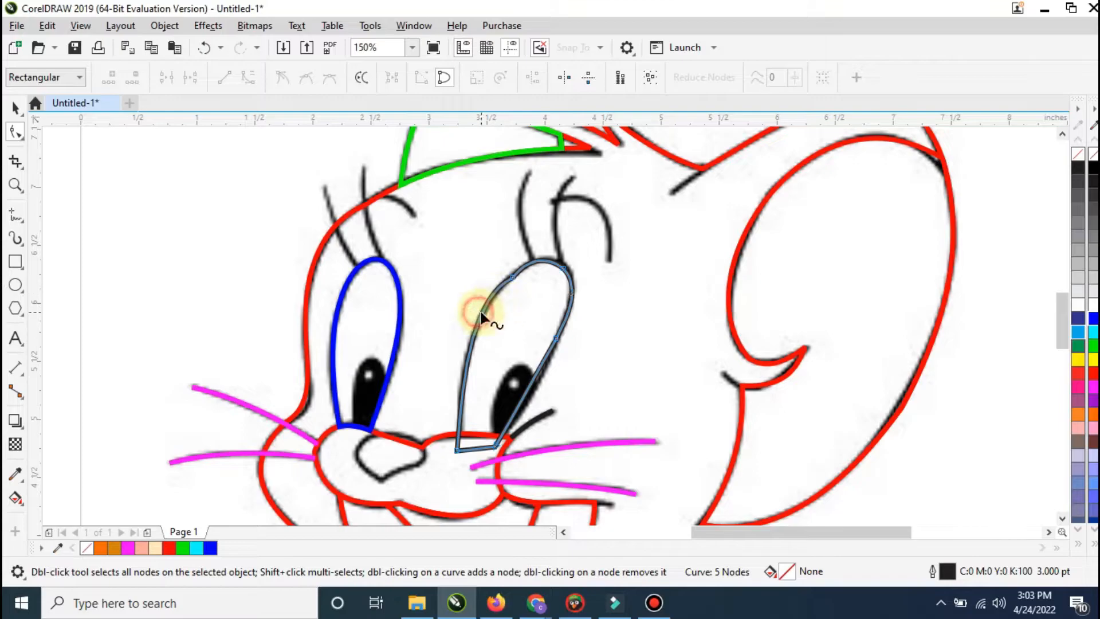
# Step: Trim the right-eye shape with the muzzle outline so it ends at the muzzle's upper edge
pyautogui.click(16, 107)
pyautogui.click(442, 457)
pyautogui.keyDown('shift'); pyautogui.click(481, 384); pyautogui.keyUp('shift')
pyautogui.click(498, 79)
pyautogui.click(500, 363)
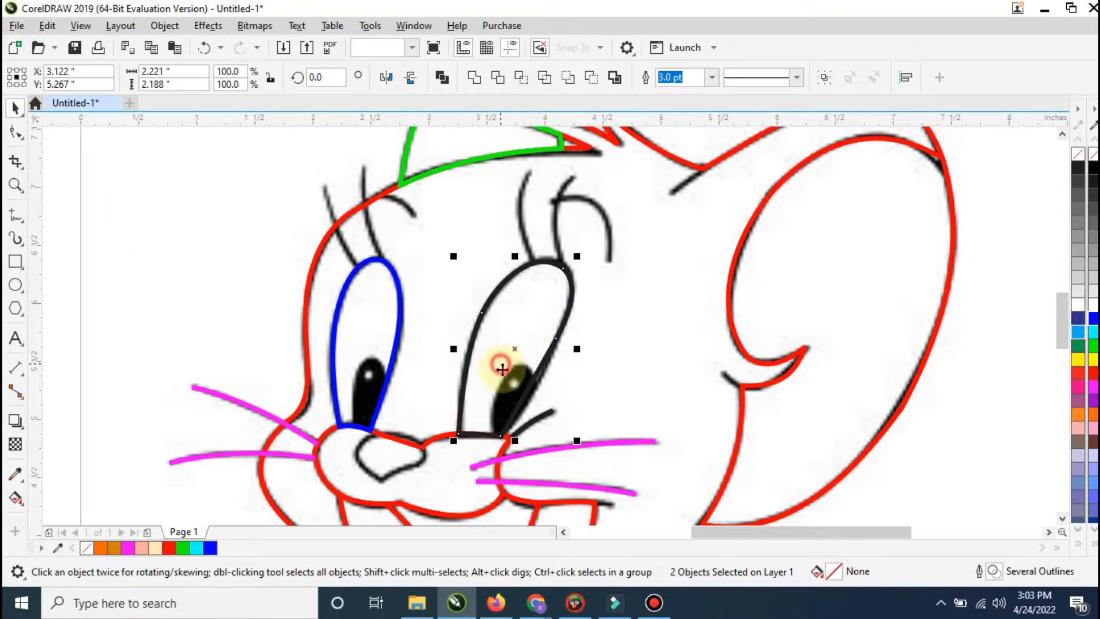
# Step: Refit the right eye's lower outer corner and outer side to the sketch, replace its side node, and color the outline red
pyautogui.click(16, 135)
pyautogui.moveTo(502, 437); pyautogui.dragTo(505, 437)
pyautogui.moveTo(526, 394); pyautogui.dragTo(528, 395)
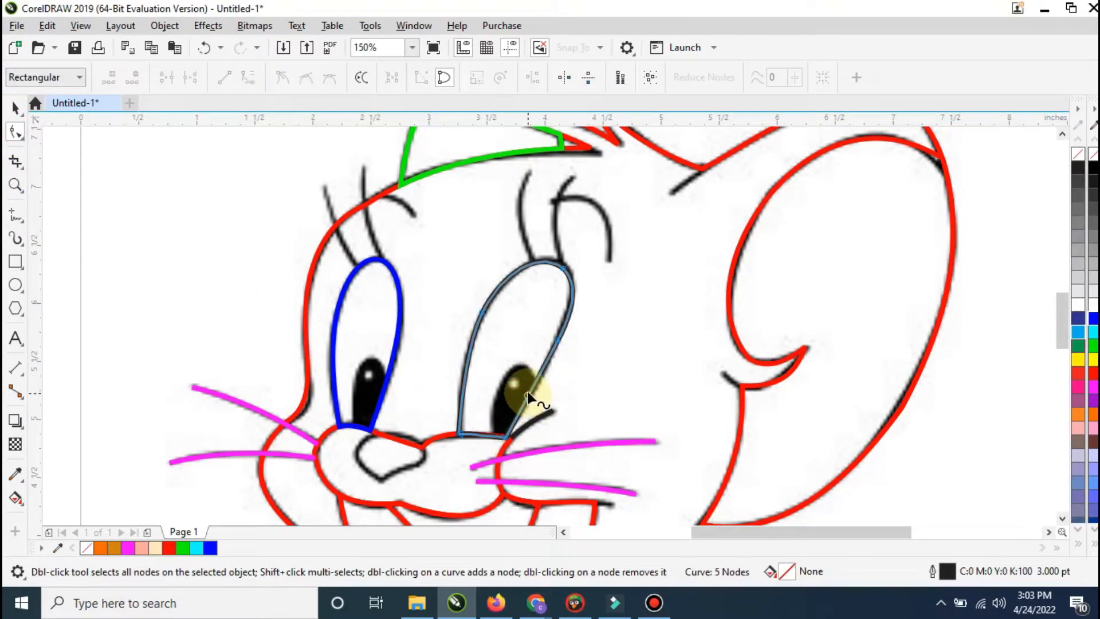
pyautogui.rightClick(527, 395)
pyautogui.click(577, 201)
pyautogui.doubleClick(566, 315)
pyautogui.doubleClick(558, 338)
pyautogui.moveTo(536, 375); pyautogui.dragTo(538, 378)
pyautogui.rightClick(1094, 373)
pyautogui.click(671, 319)
# Step: Draw an ellipse about 0.45 by 0.79 inches around the right pupil, slant it to match, and outline it green (#00FF00)
pyautogui.scroll(-1, 517, 276)
pyautogui.scroll(1, 503, 332)
pyautogui.click(16, 285)
pyautogui.scroll(1, 492, 356)
pyautogui.moveTo(587, 265); pyautogui.dragTo(499, 453)
pyautogui.click(15, 107)
pyautogui.rightClick(1095, 345)
pyautogui.click(577, 346)
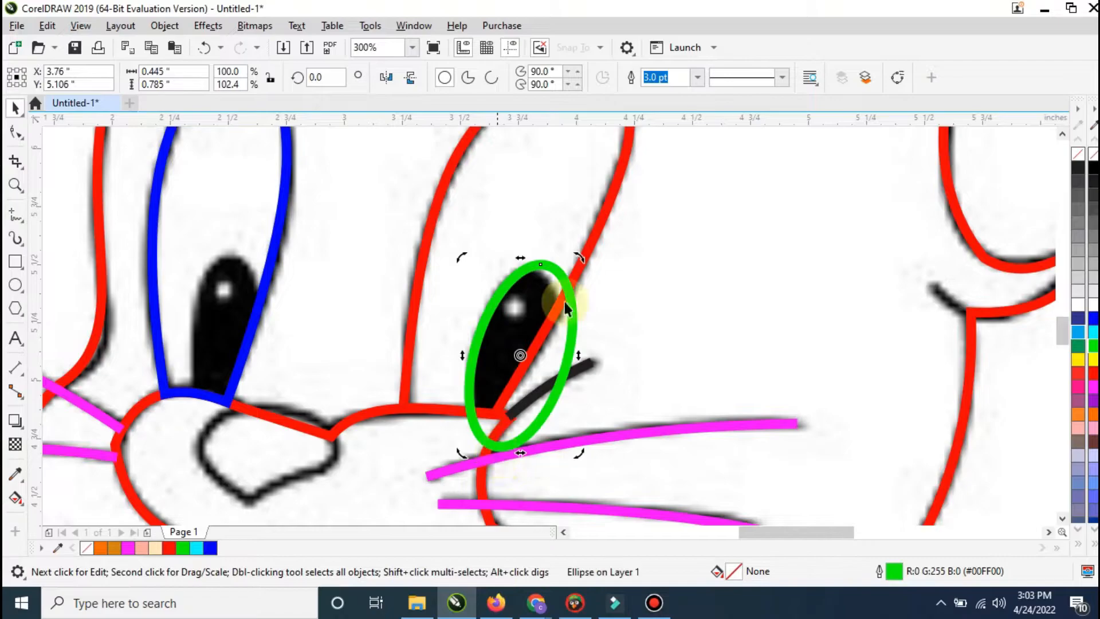
# Step: Copy the pupil ellipse onto the left pupil, straighten it and narrow it to about 0.35 inches wide
pyautogui.moveTo(545, 292); pyautogui.dragTo(249, 289)
pyautogui.rightClick(248, 289)
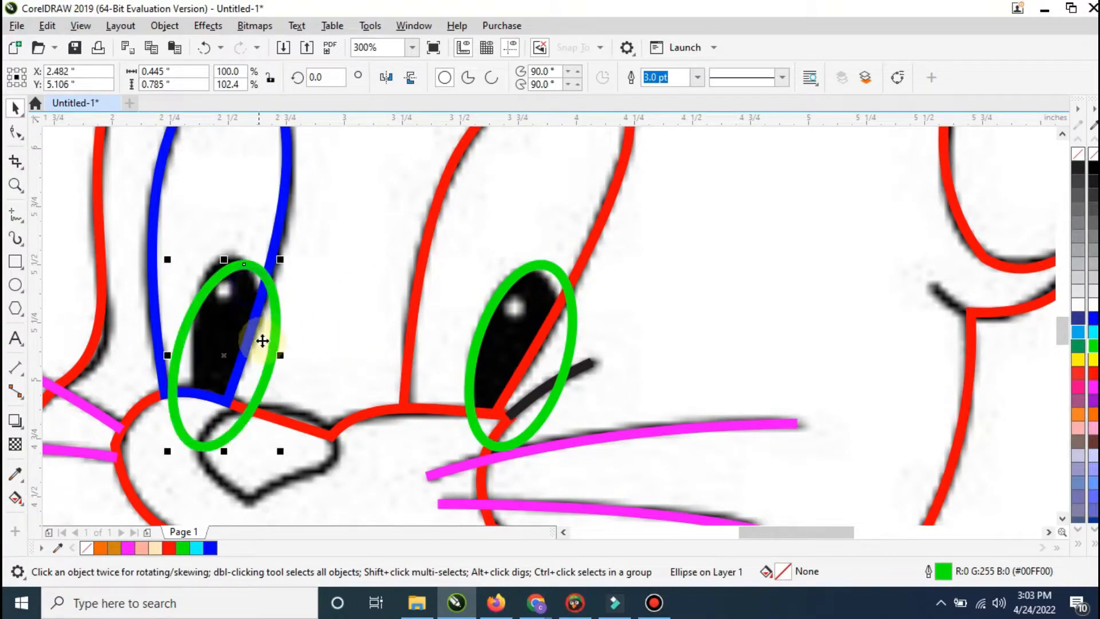
pyautogui.moveTo(223, 456); pyautogui.dragTo(264, 457)
pyautogui.moveTo(271, 384); pyautogui.dragTo(274, 350)
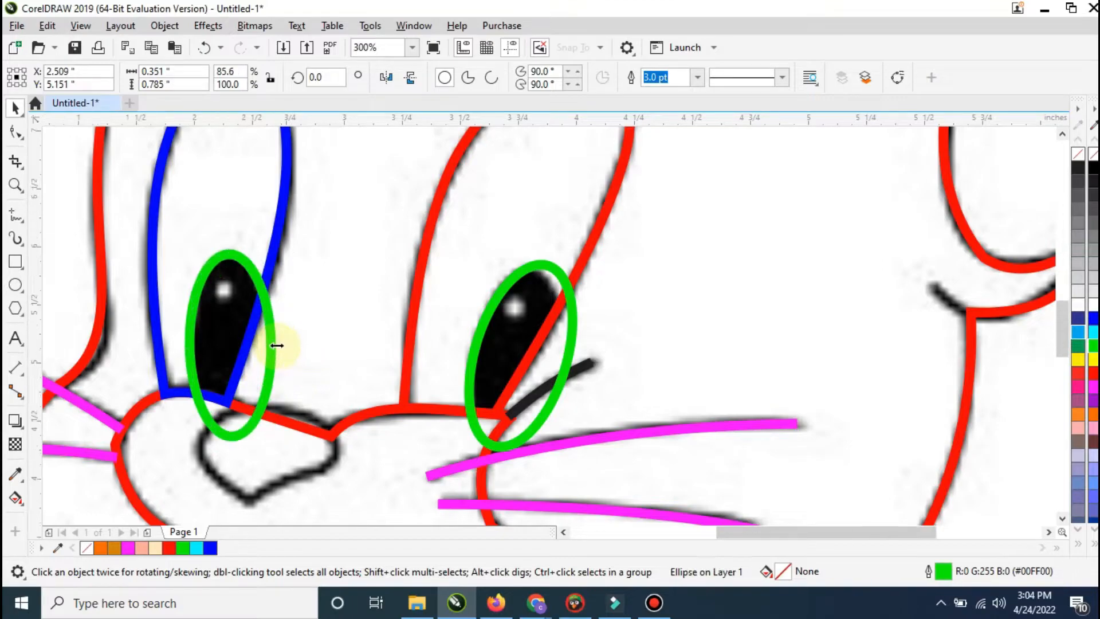
# Step: Intersect the left pupil ellipse with the left-eye shape and delete the leftover ellipse
pyautogui.scroll(-1, 269, 340)
pyautogui.keyDown('shift'); pyautogui.click(280, 264); pyautogui.keyUp('shift')
pyautogui.click(271, 347)
pyautogui.press('Delete')
# Step: Intersect the right pupil ellipse with the right-eye shape and delete the leftover ellipse
pyautogui.click(417, 368)
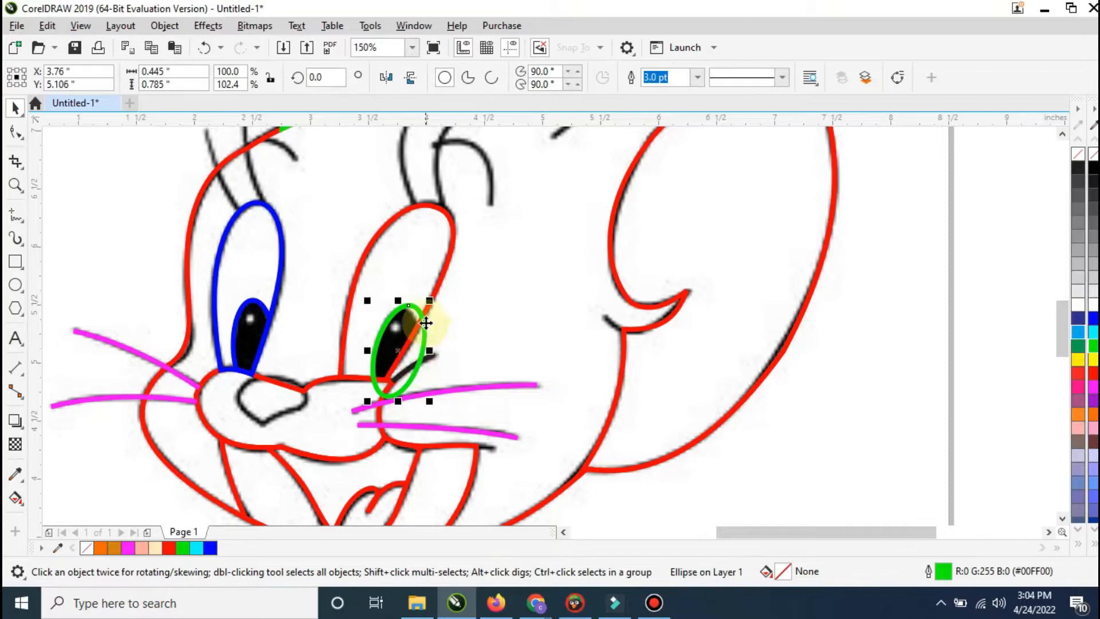
pyautogui.keyDown('shift'); pyautogui.click(422, 326); pyautogui.keyUp('shift')
pyautogui.click(424, 355)
pyautogui.click(423, 351)
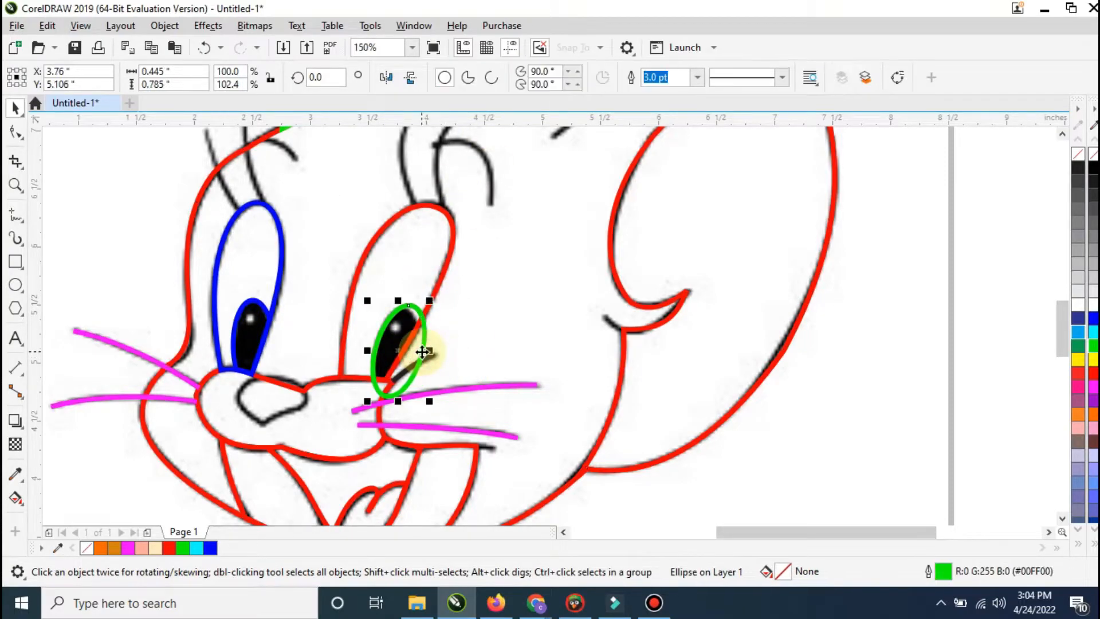
pyautogui.press('Delete')
# Step: Draw straight lines over the left eye's two lashes and short brow, and color all three blue (#0000FF)
pyautogui.scroll(-2, 454, 370)
pyautogui.scroll(1, 454, 332)
pyautogui.scroll(1, 455, 335)
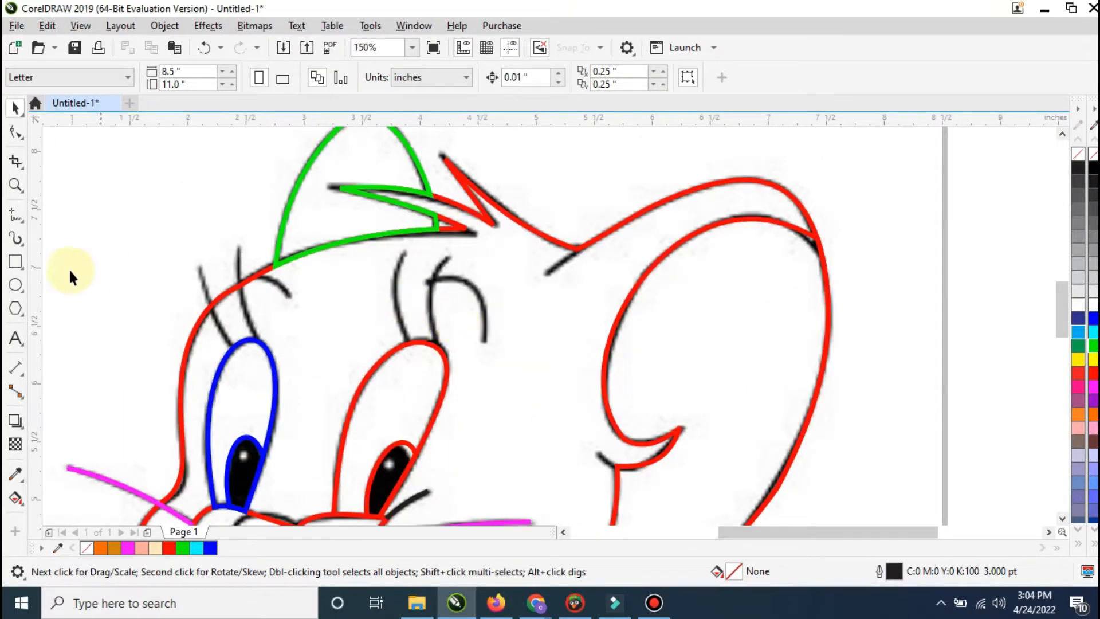
pyautogui.click(14, 217)
pyautogui.click(194, 262)
pyautogui.click(234, 347)
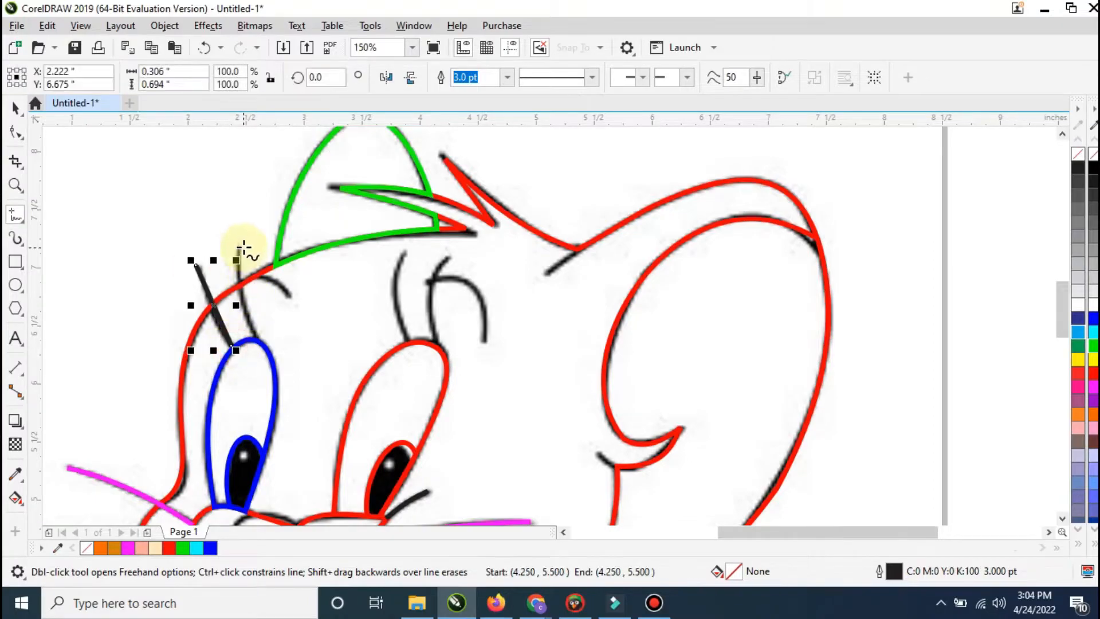
pyautogui.click(239, 245)
pyautogui.click(252, 342)
pyautogui.click(289, 298)
pyautogui.click(258, 277)
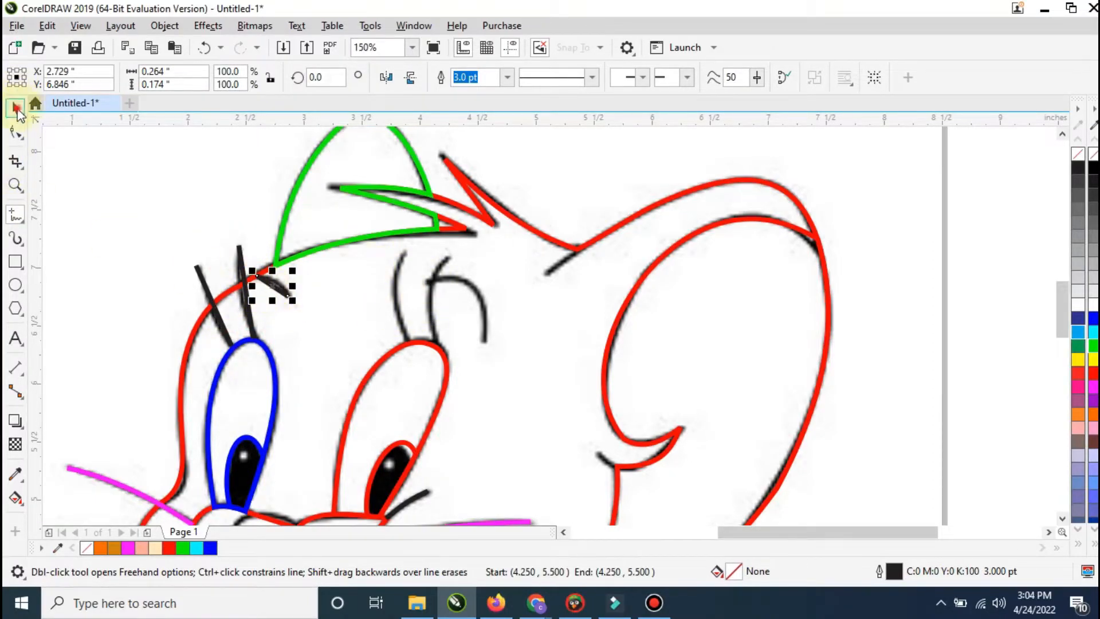
pyautogui.click(16, 109)
pyautogui.keyDown('shift'); pyautogui.click(203, 283); pyautogui.keyUp('shift')
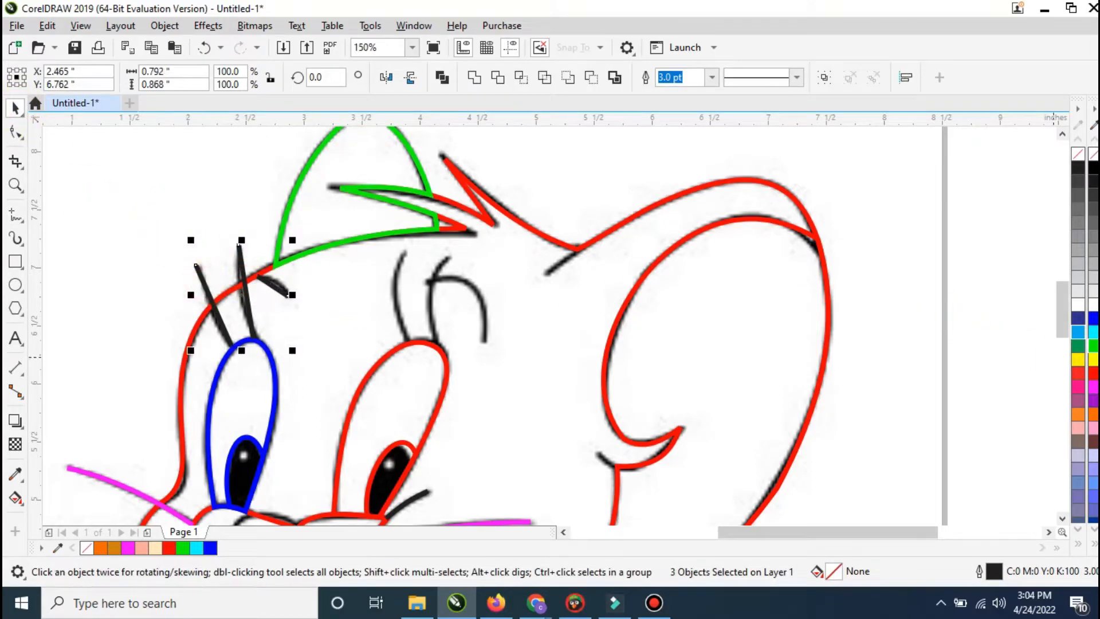
# Step: Convert the left eye's lash and brow lines to curves and bend them onto the sketch
pyautogui.click(16, 133)
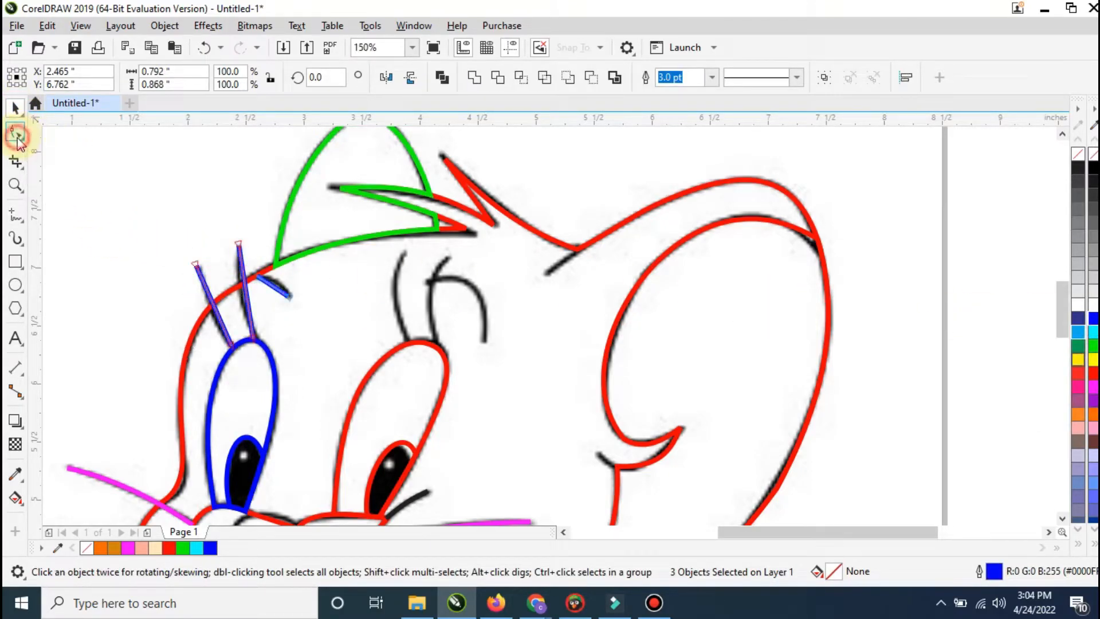
pyautogui.rightClick(213, 307)
pyautogui.click(254, 123)
pyautogui.moveTo(212, 303); pyautogui.dragTo(283, 290)
pyautogui.rightClick(247, 294)
pyautogui.click(295, 403)
pyautogui.rightClick(275, 286)
pyautogui.click(319, 396)
# Step: Draw a blue (#0000FF) line about 0.78 inches tall along the right eye's first lash and copy it onto the second lash
pyautogui.scroll(4, 283, 290)
pyautogui.scroll(-5, 293, 273)
pyautogui.scroll(3, 428, 282)
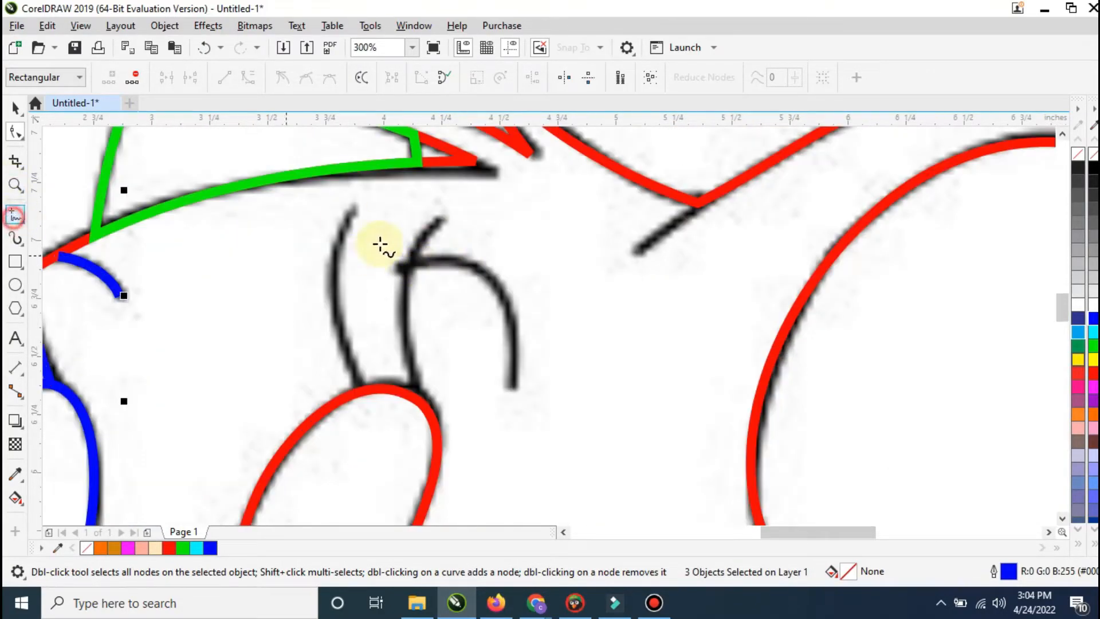
pyautogui.click(353, 206)
pyautogui.click(357, 393)
pyautogui.rightClick(1092, 319)
pyautogui.click(15, 107)
pyautogui.moveTo(356, 305); pyautogui.dragTo(413, 306)
pyautogui.rightClick(413, 306)
# Step: Draw a diagonal line about 0.48 by 0.54 inches between the right brow's ends and color it blue (#0000FF)
pyautogui.click(15, 215)
pyautogui.click(400, 263)
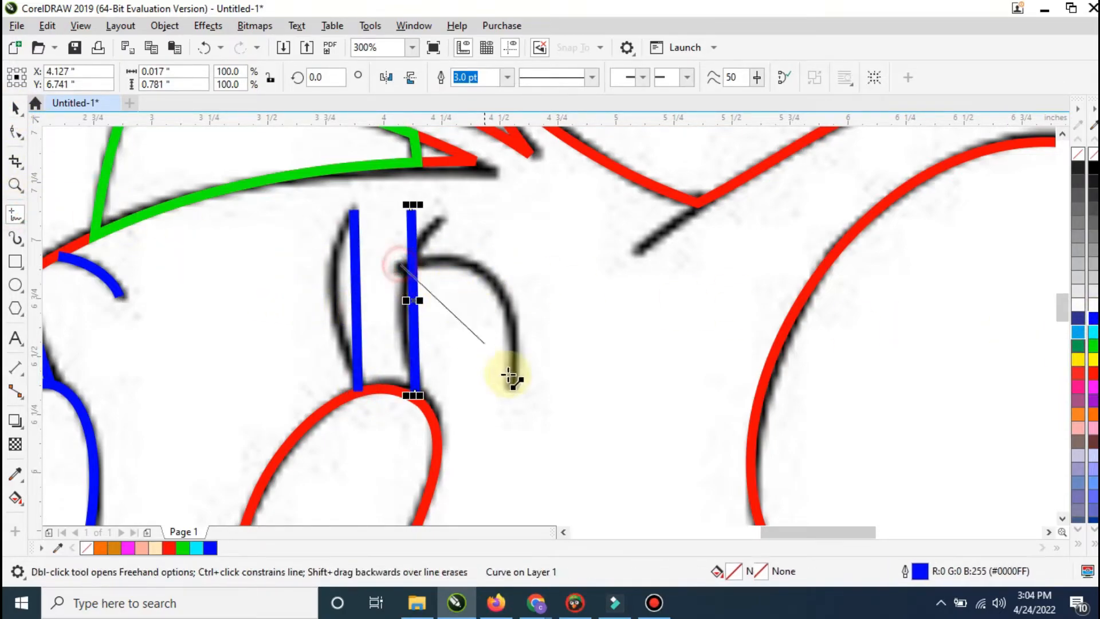
pyautogui.click(513, 390)
pyautogui.rightClick(1092, 318)
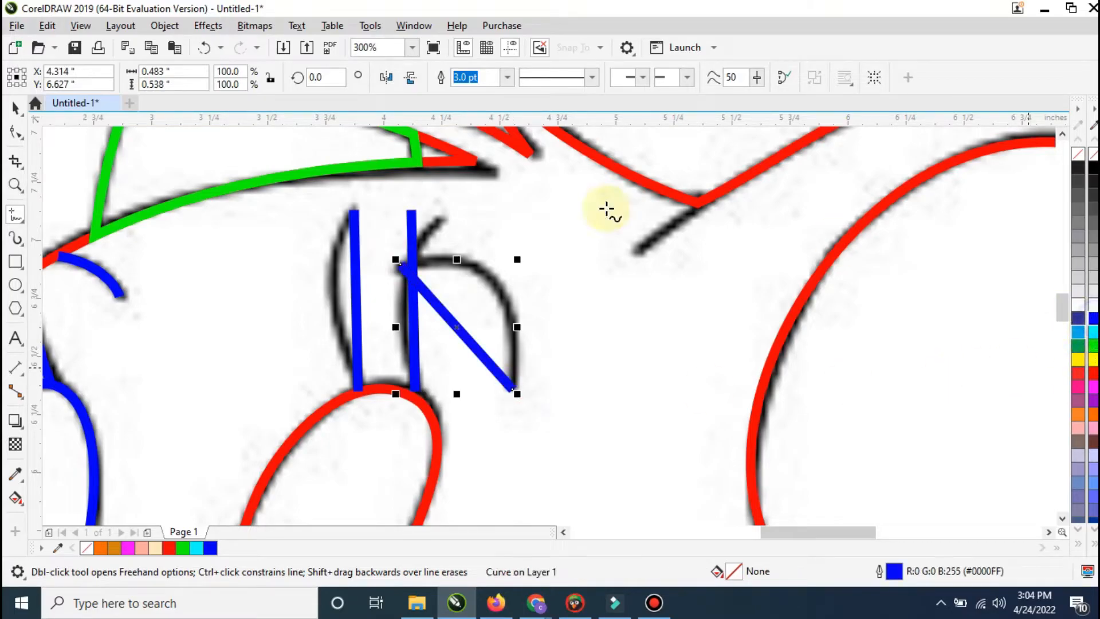
# Step: Convert both right lash lines to curves and bend them onto the sketch, shifting the second lash's upper end to its tip
pyautogui.click(12, 133)
pyautogui.rightClick(354, 269)
pyautogui.click(393, 378)
pyautogui.moveTo(360, 299); pyautogui.dragTo(332, 293)
pyautogui.rightClick(413, 310)
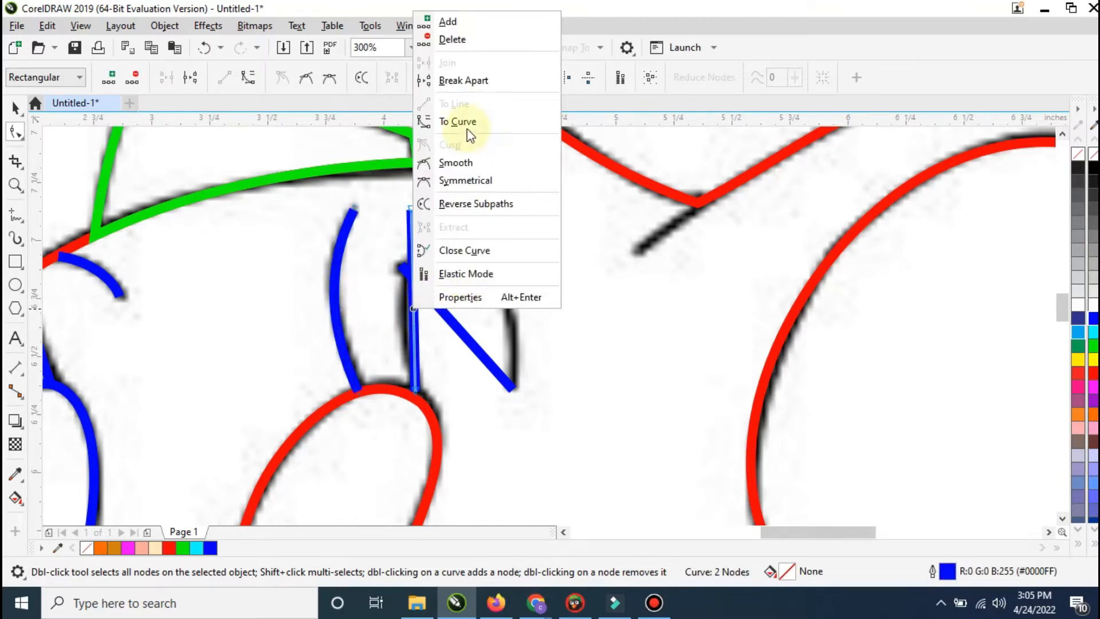
pyautogui.click(469, 131)
pyautogui.moveTo(412, 208); pyautogui.dragTo(439, 215)
pyautogui.moveTo(422, 270); pyautogui.dragTo(413, 252)
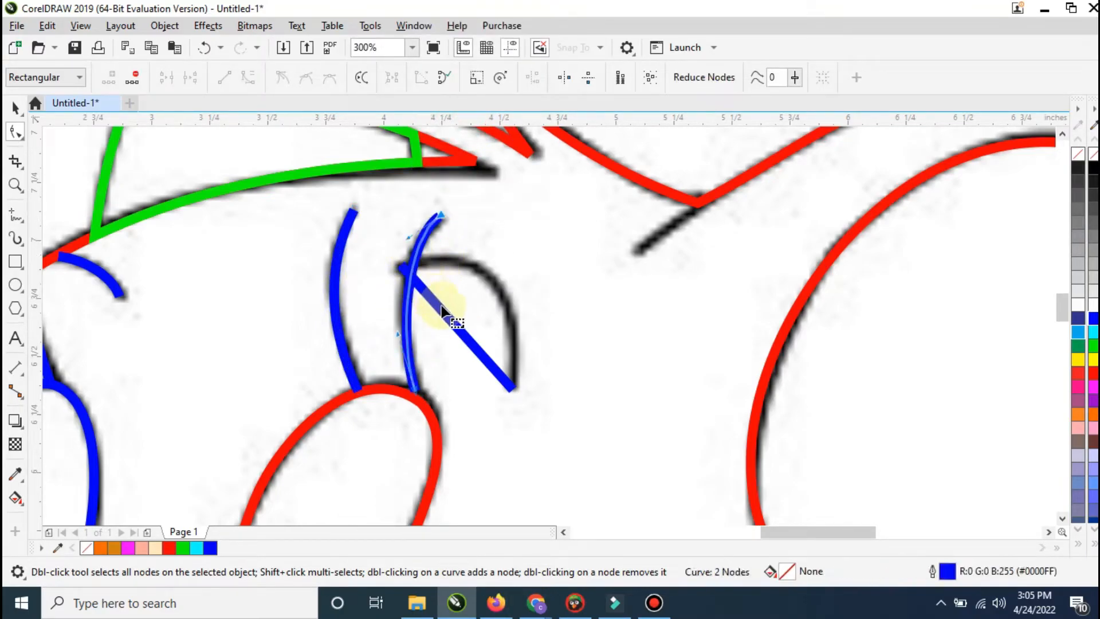
# Step: Convert the right brow line to a curve and arch it onto the sketch
pyautogui.click(442, 310)
pyautogui.rightClick(442, 310)
pyautogui.click(507, 119)
pyautogui.moveTo(453, 335); pyautogui.dragTo(490, 270)
pyautogui.scroll(-4, 555, 262)
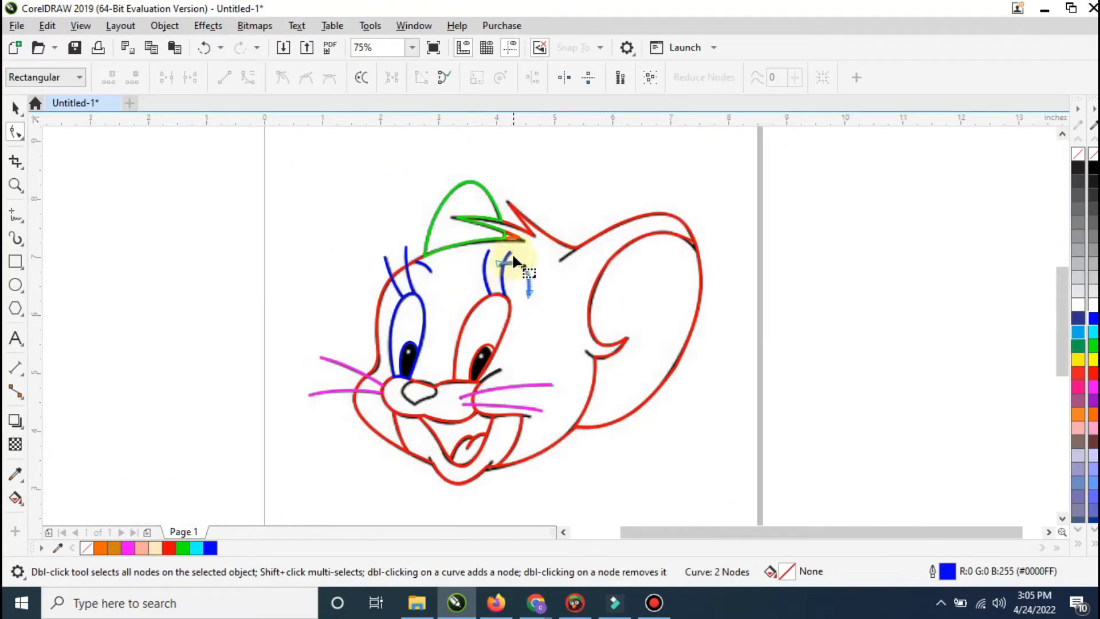
pyautogui.click(17, 110)
# Step: Draw a closed four-point outline about 0.56 by 0.38 inches over the nose and color it green (#00FF00)
pyautogui.scroll(-1, 338, 229)
pyautogui.click(316, 210)
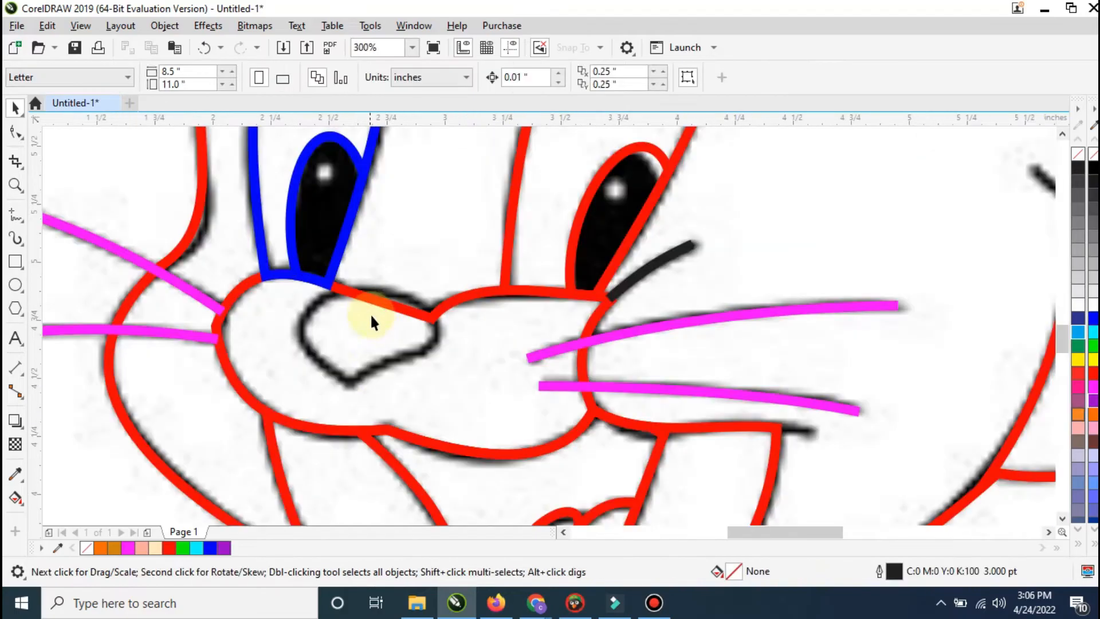
pyautogui.click(12, 220)
pyautogui.click(351, 380)
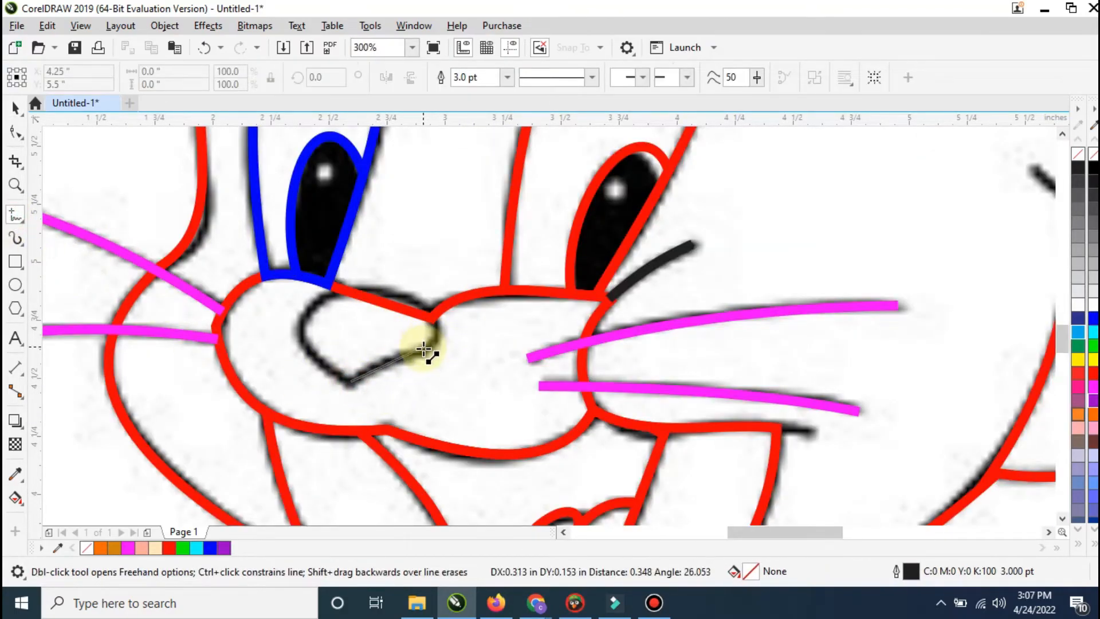
pyautogui.doubleClick(422, 348)
pyautogui.doubleClick(434, 289)
pyautogui.doubleClick(298, 331)
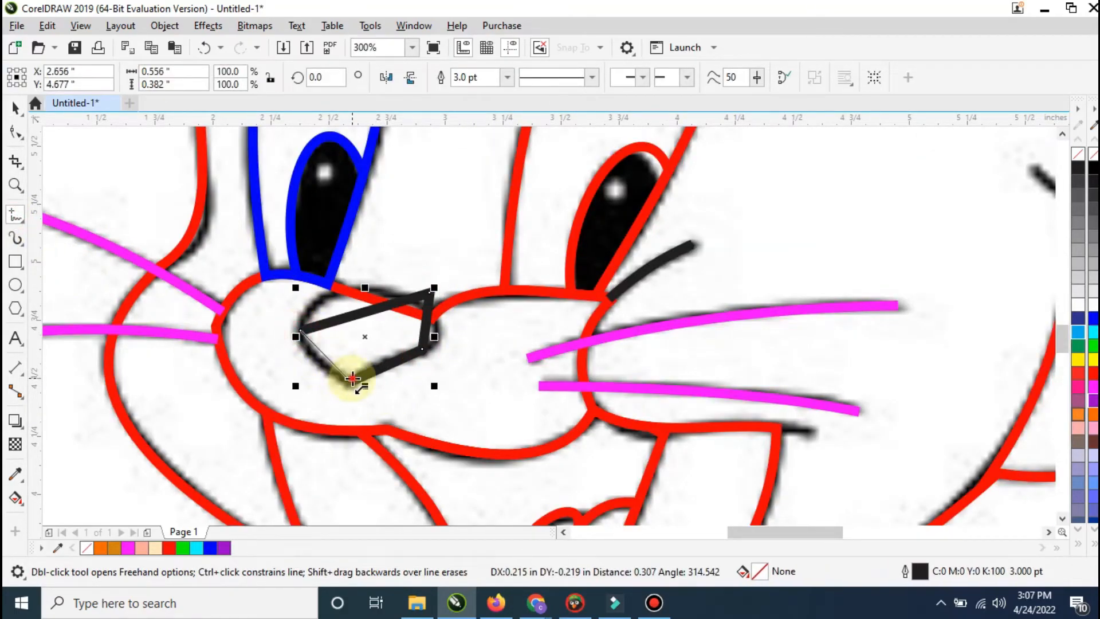
pyautogui.click(353, 379)
pyautogui.rightClick(1078, 346)
# Step: Convert the nose outline's segments to curves and bend its edges onto the sketched nose
pyautogui.click(15, 131)
pyautogui.rightClick(296, 332)
pyautogui.click(331, 372)
pyautogui.moveTo(330, 361); pyautogui.dragTo(317, 361)
pyautogui.moveTo(332, 322); pyautogui.dragTo(325, 295)
pyautogui.moveTo(392, 362); pyautogui.dragTo(386, 357)
pyautogui.moveTo(427, 324); pyautogui.dragTo(439, 330)
# Step: Intersect the nose shape with the muzzle and delete the leftover green nose outline
pyautogui.click(18, 109)
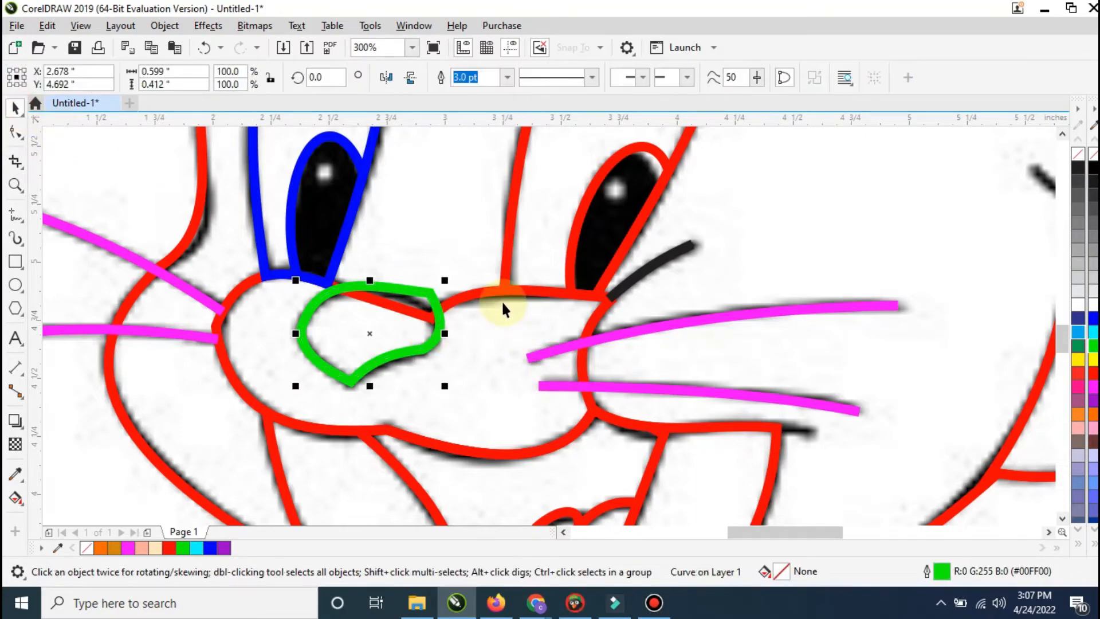
pyautogui.keyDown('shift'); pyautogui.click(502, 303); pyautogui.keyUp('shift')
pyautogui.click(517, 79)
pyautogui.click(421, 296)
pyautogui.click(420, 291)
pyautogui.press('Delete')
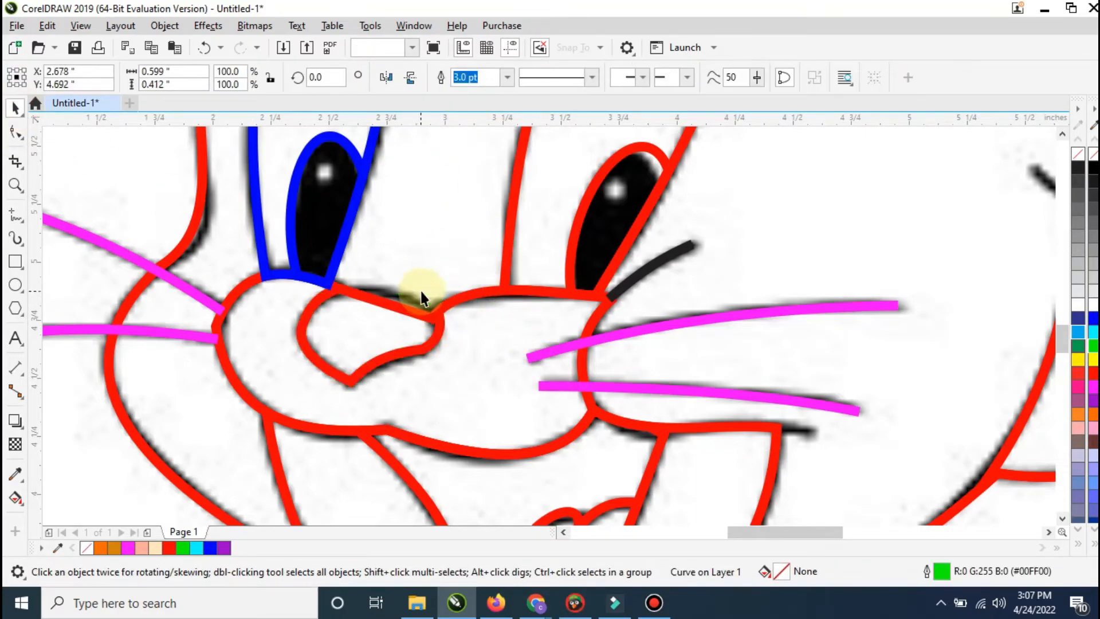
# Step: Draw small ellipses over the white highlights in both pupils
pyautogui.scroll(-2, 388, 345)
pyautogui.scroll(2, 438, 308)
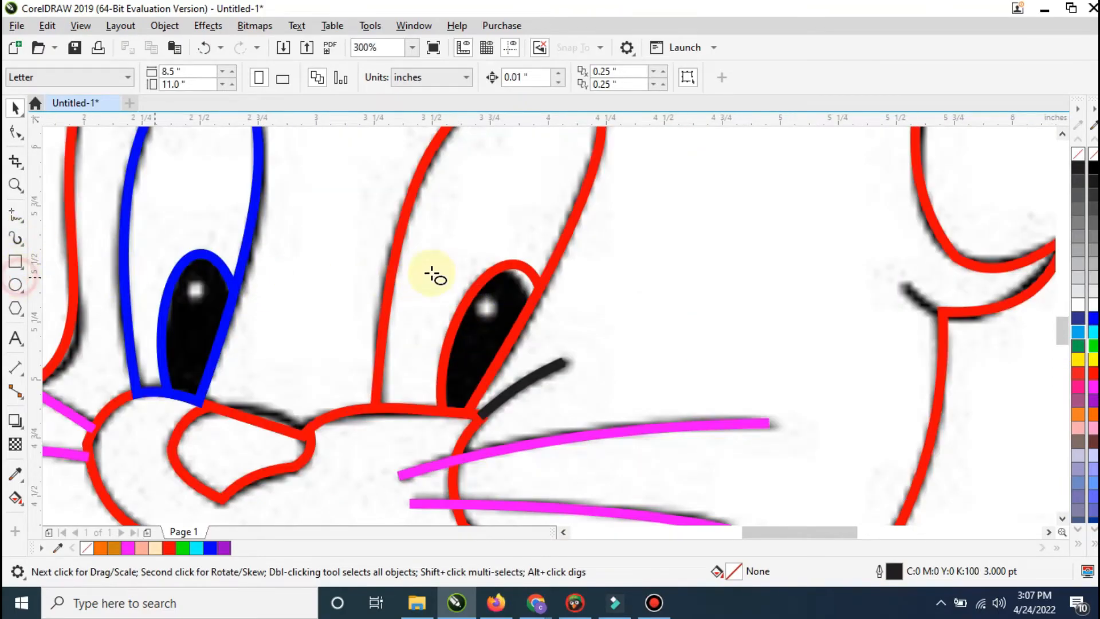
pyautogui.moveTo(479, 299); pyautogui.dragTo(498, 321)
pyautogui.moveTo(185, 283); pyautogui.dragTo(197, 301)
# Step: Place a copy of the whole traced head beside the page and color its outlines black (#000000)
pyautogui.click(16, 107)
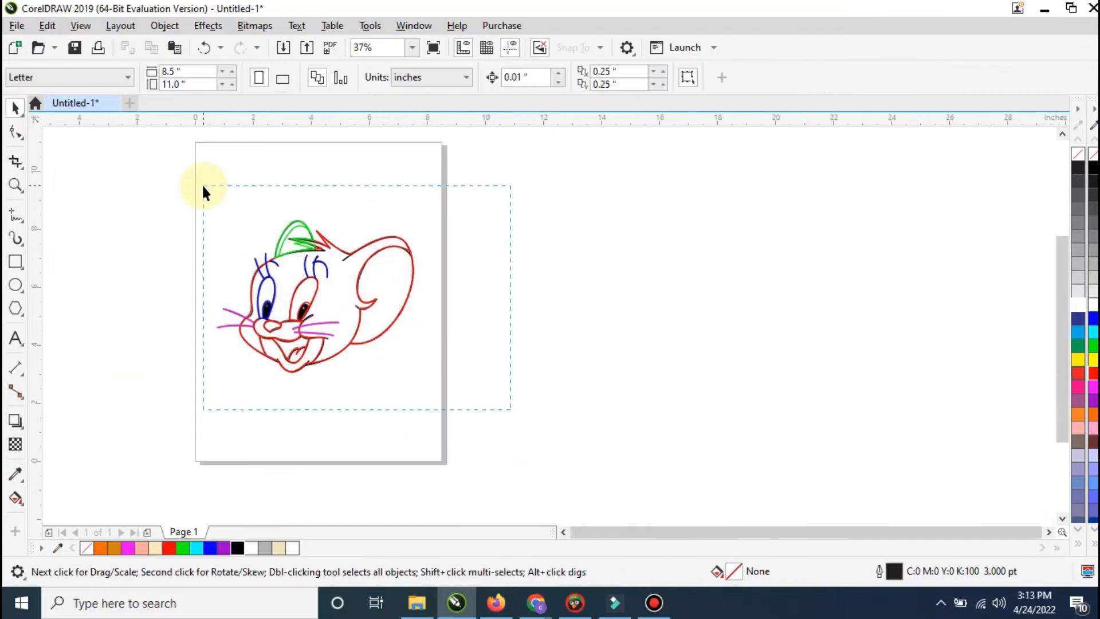
pyautogui.moveTo(203, 186); pyautogui.dragTo(202, 184)
pyautogui.moveTo(290, 275); pyautogui.dragTo(518, 272)
pyautogui.rightClick(518, 271)
pyautogui.rightClick(237, 547)
# Step: Fill the copied head with orange-brown (#D1820C) and both of its eye shapes with white
pyautogui.click(563, 284)
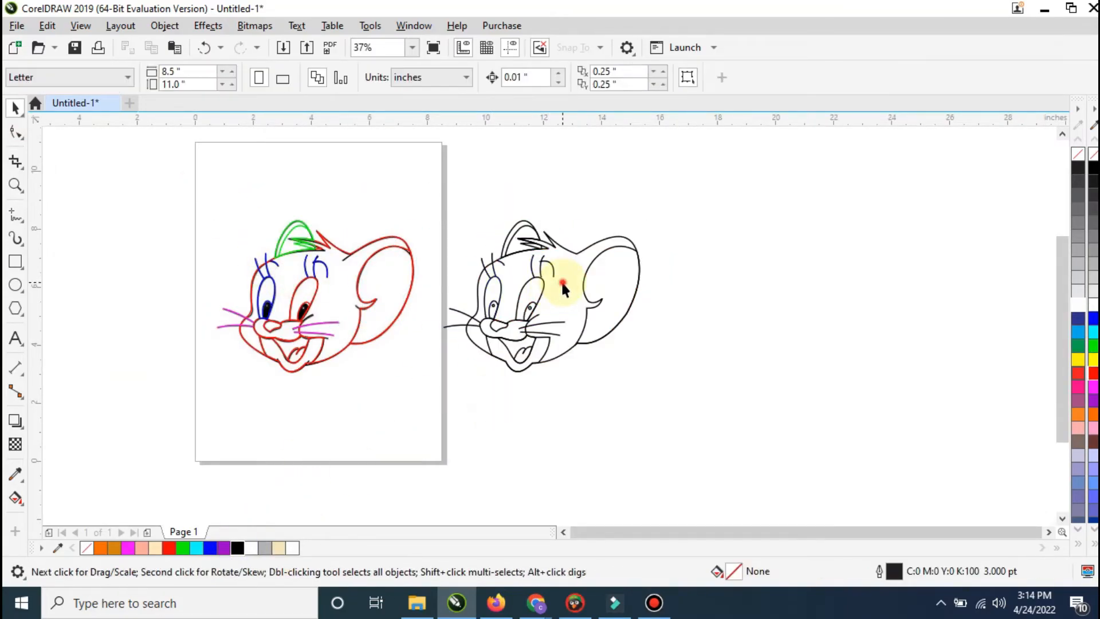
pyautogui.click(118, 549)
pyautogui.click(526, 416)
pyautogui.click(529, 294)
pyautogui.keyDown('shift'); pyautogui.click(493, 286); pyautogui.keyUp('shift')
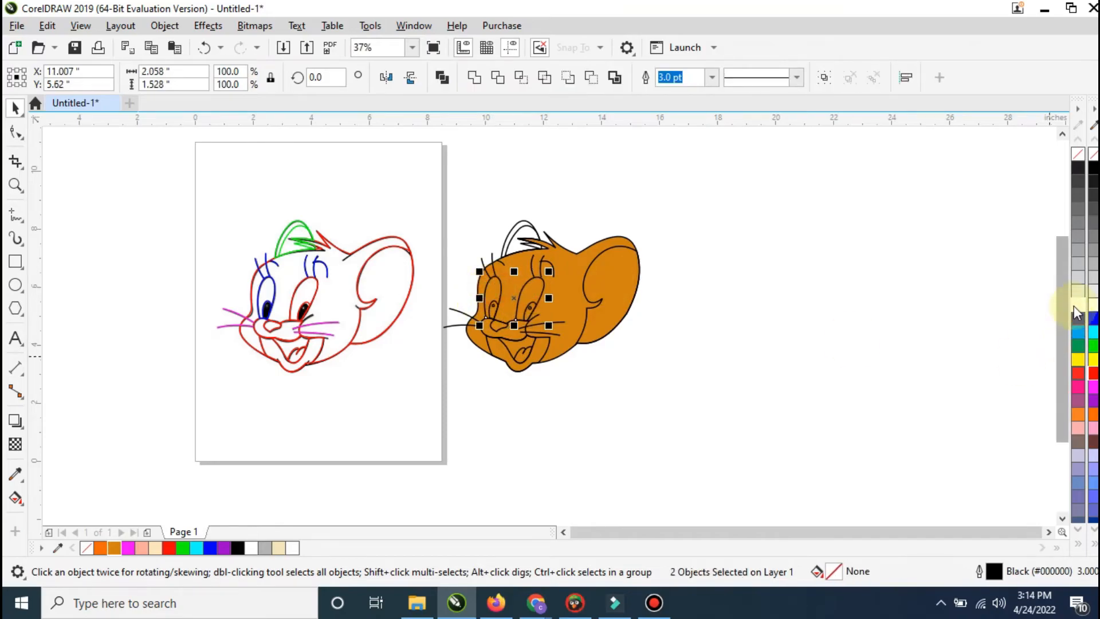
pyautogui.click(1078, 306)
pyautogui.click(774, 393)
# Step: Fill the copy's two pupils with black and their small highlights with white
pyautogui.moveTo(467, 287); pyautogui.dragTo(532, 334)
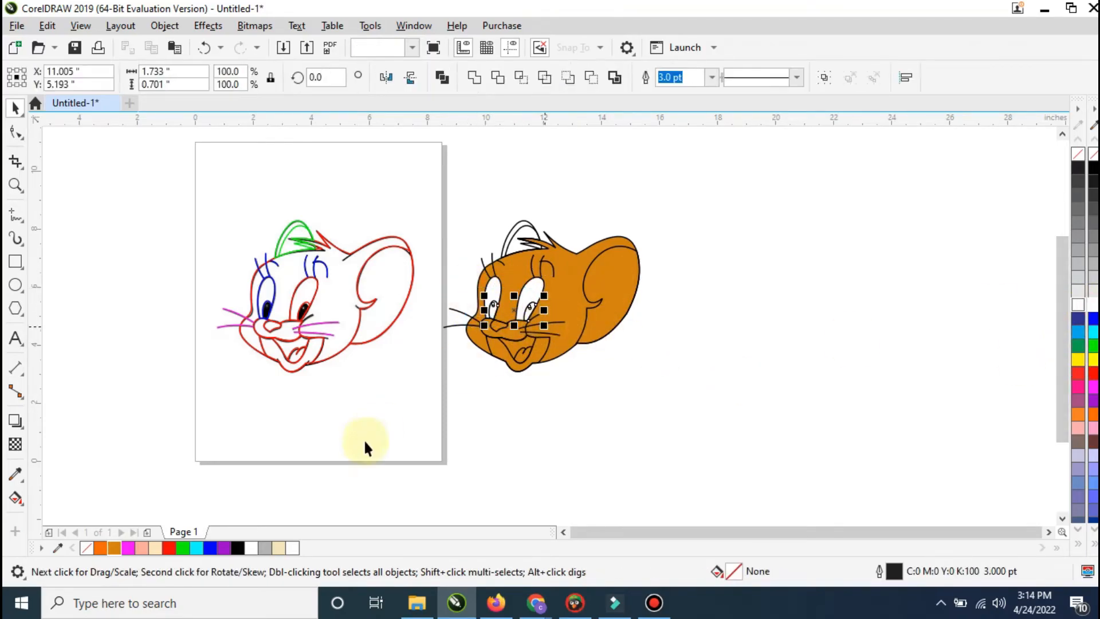
pyautogui.click(534, 453)
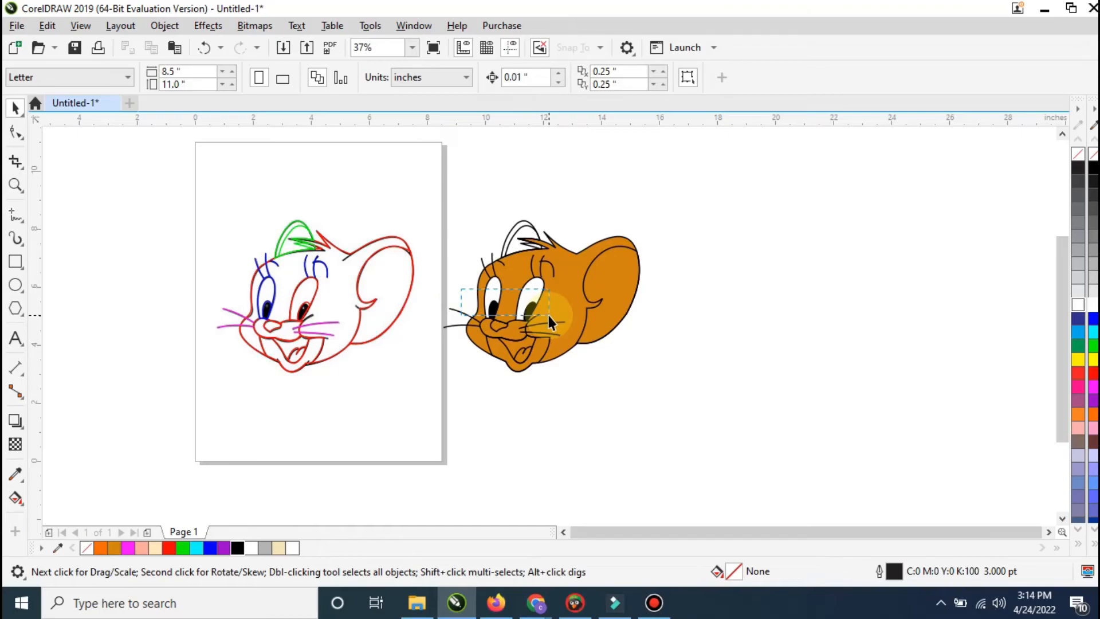
pyautogui.moveTo(549, 315); pyautogui.dragTo(549, 316)
pyautogui.click(747, 357)
# Step: Fill the copy's muzzle and lower jaw shapes with cream (#FEE8BB)
pyautogui.click(513, 338)
pyautogui.keyDown('shift'); pyautogui.click(499, 355); pyautogui.keyUp('shift')
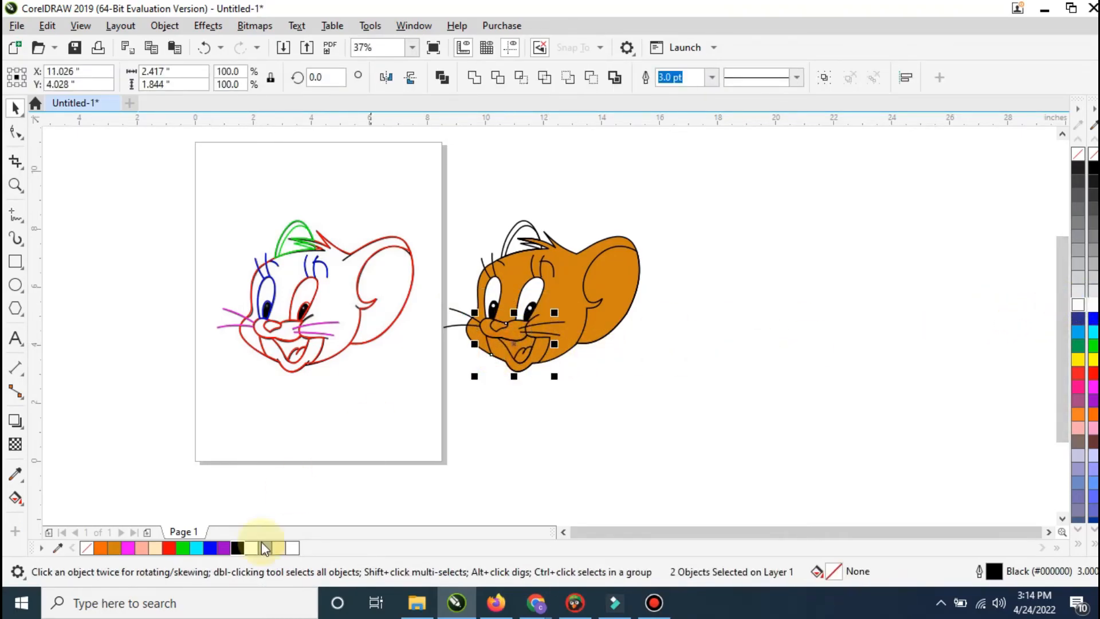
pyautogui.click(156, 551)
pyautogui.click(435, 435)
# Step: Fill the copy's nose and mouth with black and its tongue with red
pyautogui.click(498, 325)
pyautogui.click(454, 452)
pyautogui.click(520, 349)
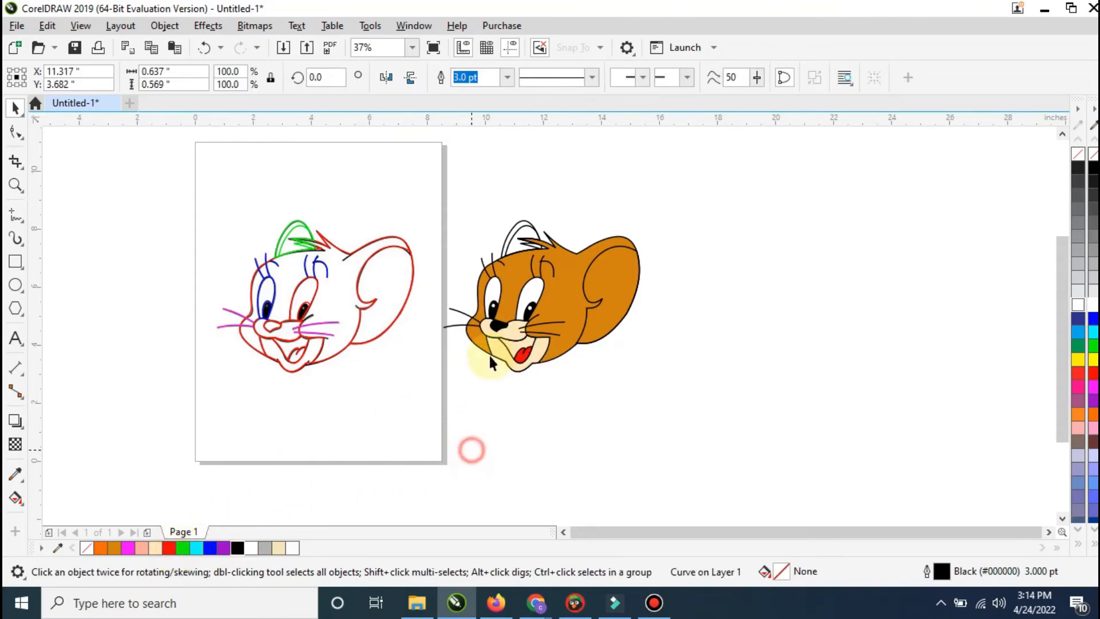
pyautogui.click(506, 346)
pyautogui.click(323, 510)
# Step: Fill the inner shapes of the copy's large and small ears with cream (#FEE8BB)
pyautogui.click(620, 278)
pyautogui.click(152, 549)
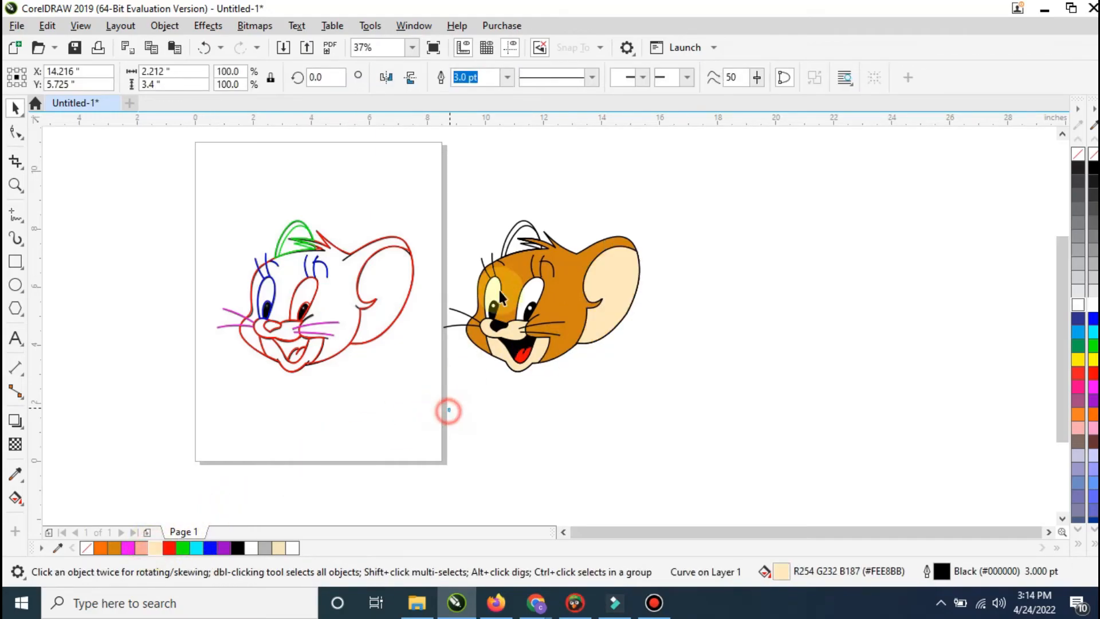
pyautogui.click(449, 410)
pyautogui.click(516, 238)
pyautogui.click(372, 465)
# Step: Fill the outer shape of the copy's small ear with orange-brown (#D1820C)
pyautogui.click(518, 223)
pyautogui.click(118, 549)
pyautogui.click(482, 447)
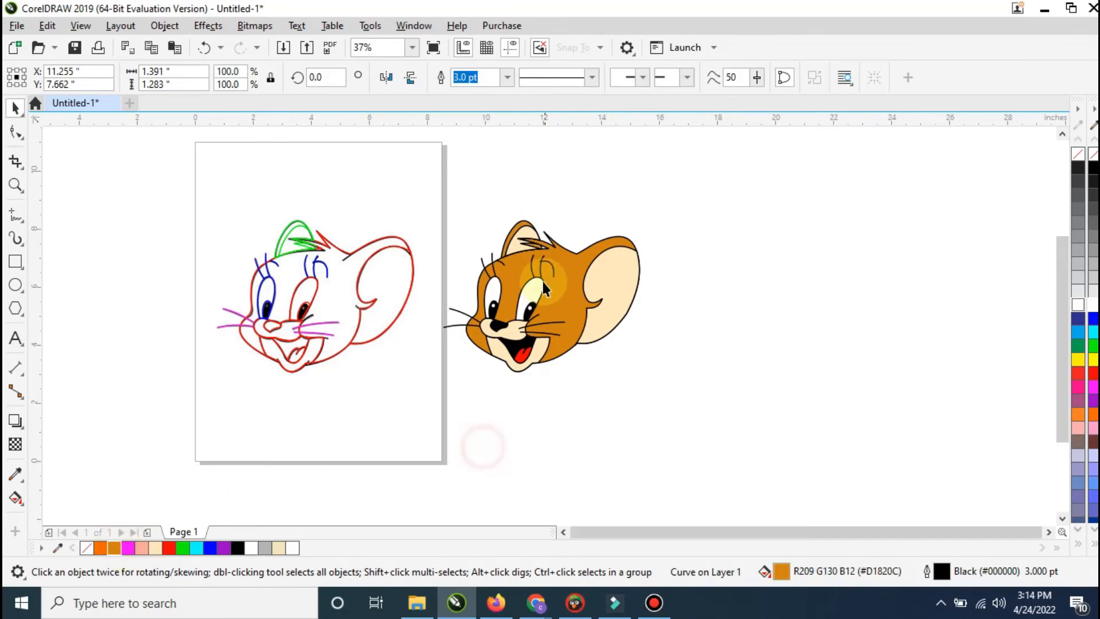
# Step: Group the colored head's objects and delete the original traced outlines lying over the reference bitmap
pyautogui.moveTo(713, 421); pyautogui.dragTo(712, 419)
pyautogui.hotkey('ctrl', 'g')
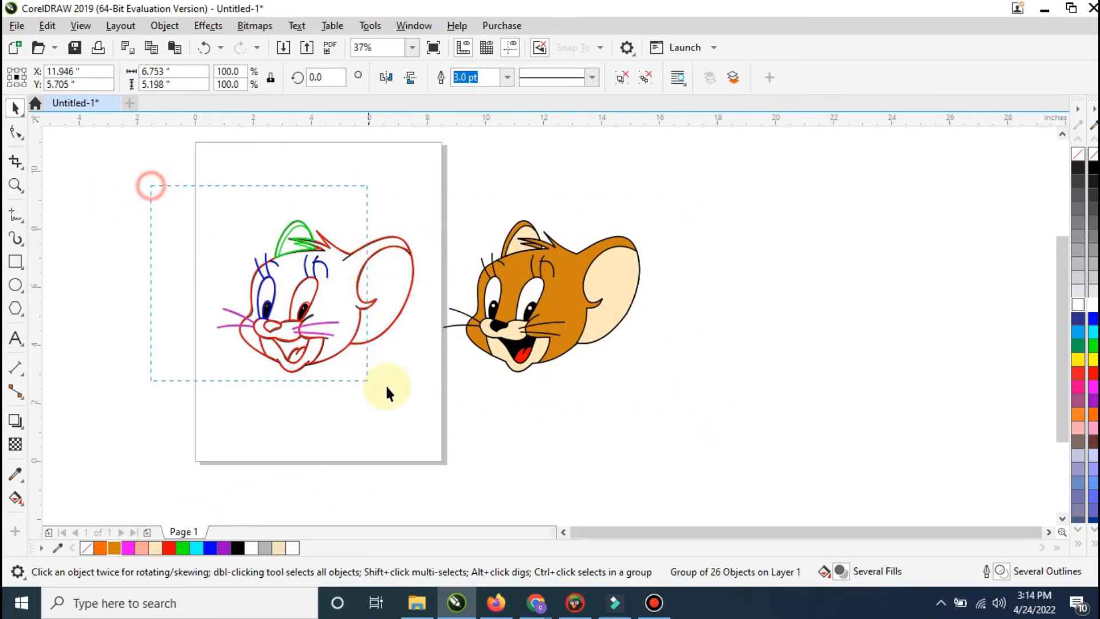
pyautogui.press('Delete')
pyautogui.rightClick(320, 301)
pyautogui.click(363, 356)
pyautogui.click(367, 407)
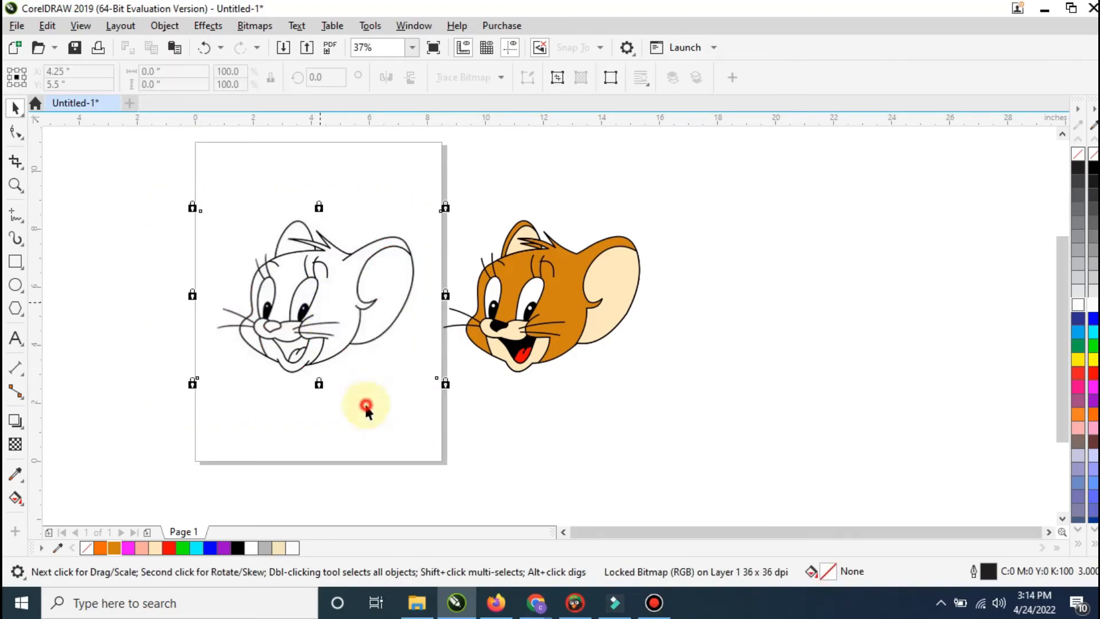
# Step: Draw a large ellipse enclosing the colored head, tilted about 21.4° and spanning about 13.6 by 7.7 inches overall
pyautogui.moveTo(188, 174); pyautogui.dragTo(720, 451)
pyautogui.click(17, 283)
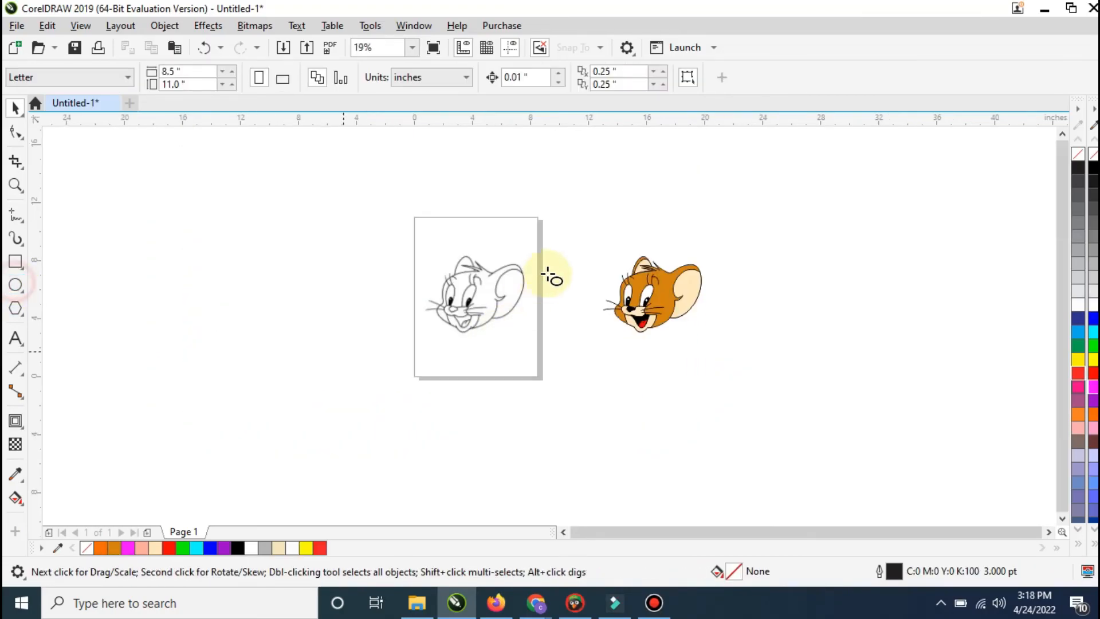
pyautogui.moveTo(556, 252); pyautogui.dragTo(790, 295)
pyautogui.click(15, 107)
pyautogui.click(753, 312)
pyautogui.scroll(2, 723, 274)
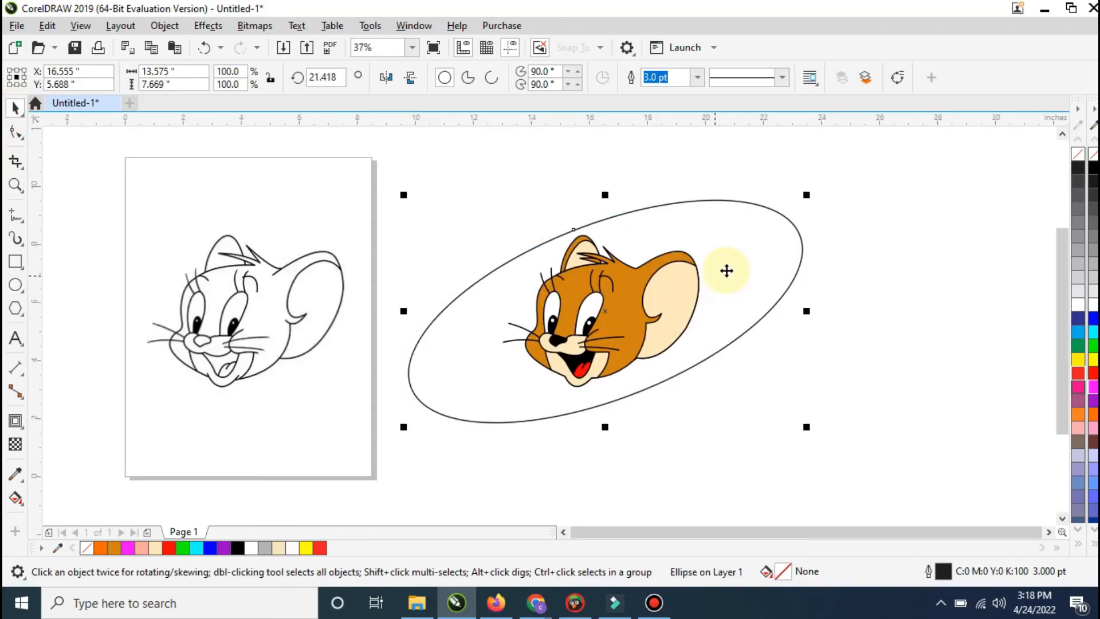
# Step: Fill the ellipse with magenta and bring the grouped mouse head in front of it
pyautogui.click(1095, 388)
pyautogui.moveTo(873, 455); pyautogui.dragTo(455, 154)
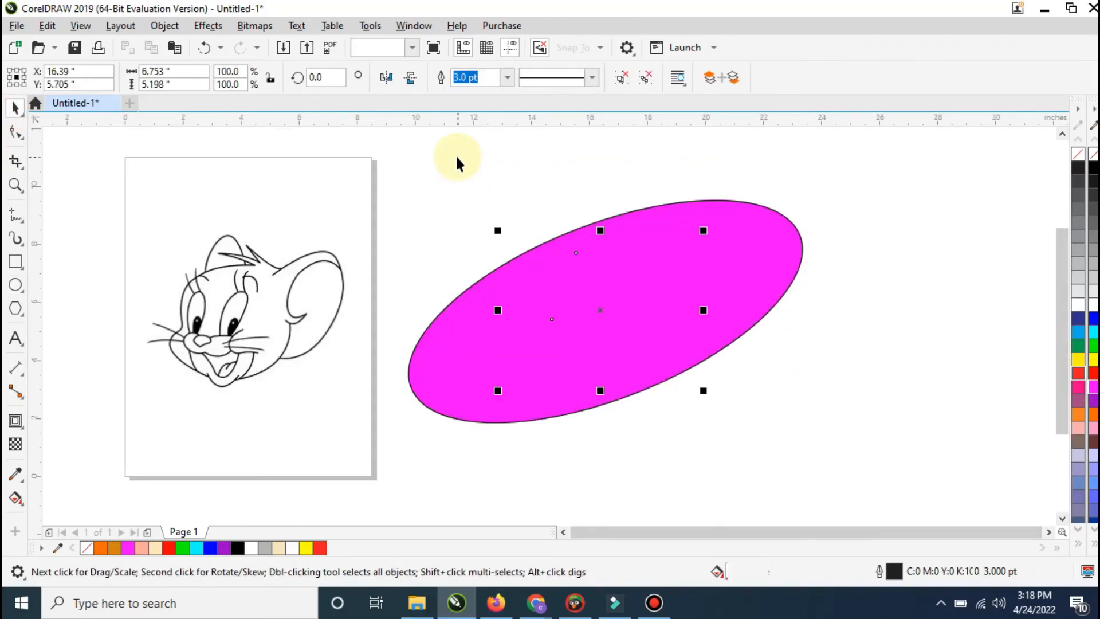
pyautogui.hotkey('shift', 'pageup')
pyautogui.click(836, 316)
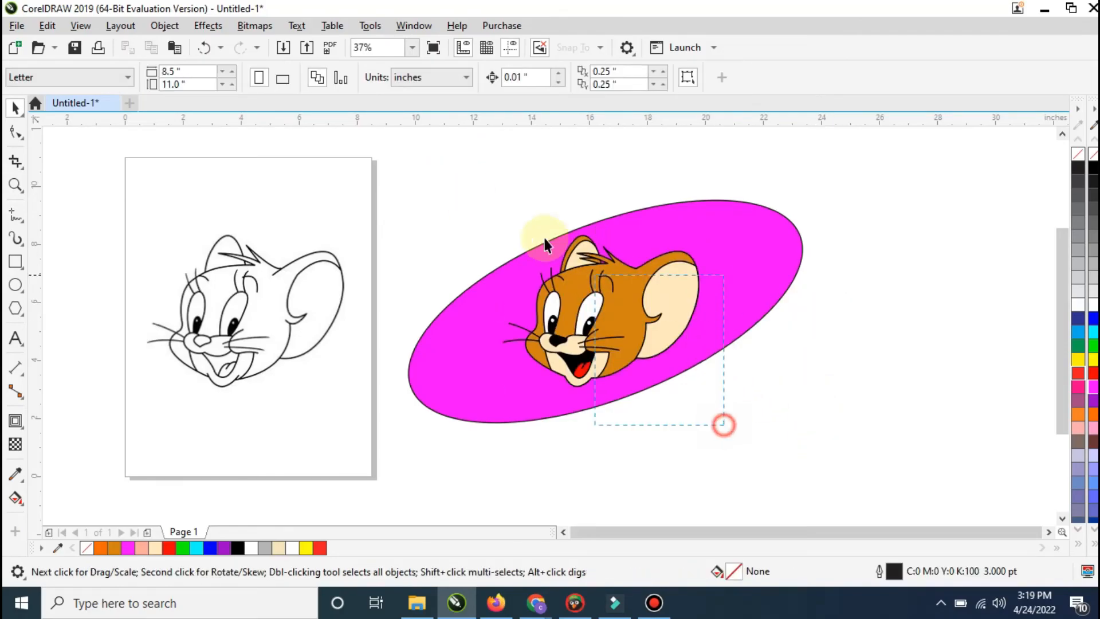
# Step: Apply a drop shadow to the grouped mouse head, cast down and to the left onto the magenta ellipse
pyautogui.click(23, 437)
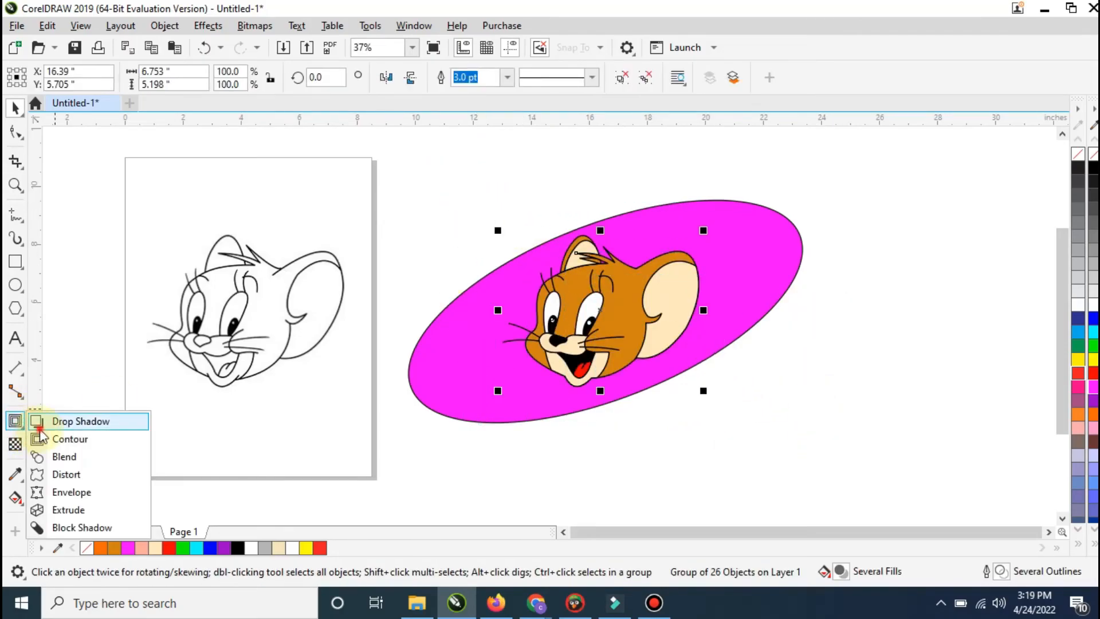
pyautogui.click(69, 420)
pyautogui.moveTo(502, 310); pyautogui.dragTo(533, 370)
pyautogui.hotkey('ctrl', 'z')
pyautogui.scroll(3, 533, 370)
pyautogui.rightClick(534, 366)
pyautogui.press('Escape')
pyautogui.press('space')
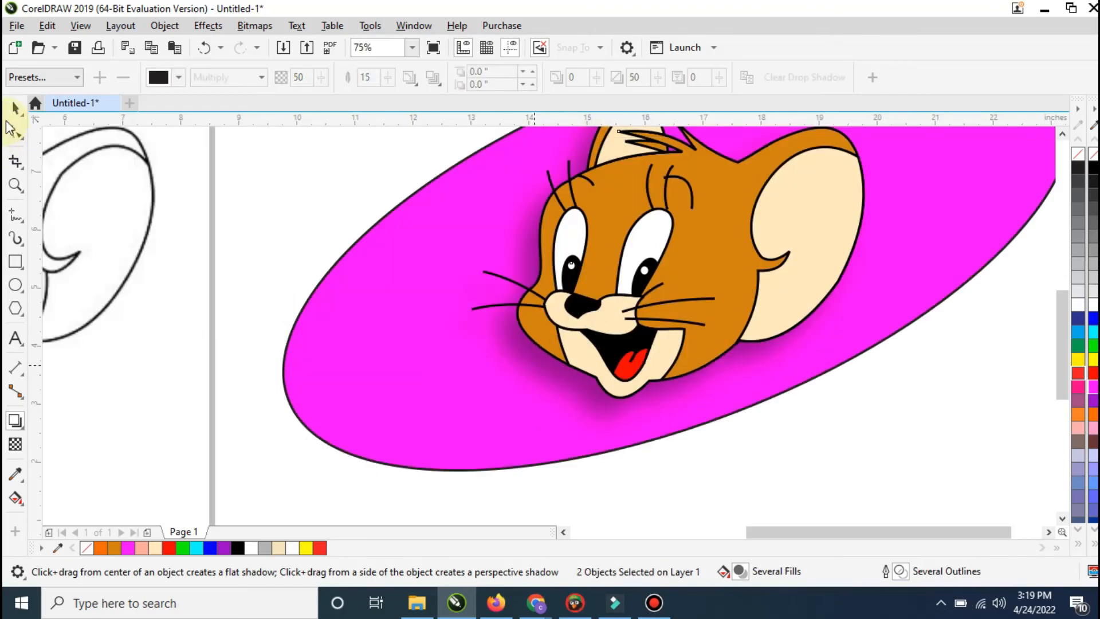
pyautogui.scroll(-3, 408, 304)
pyautogui.click(249, 228)
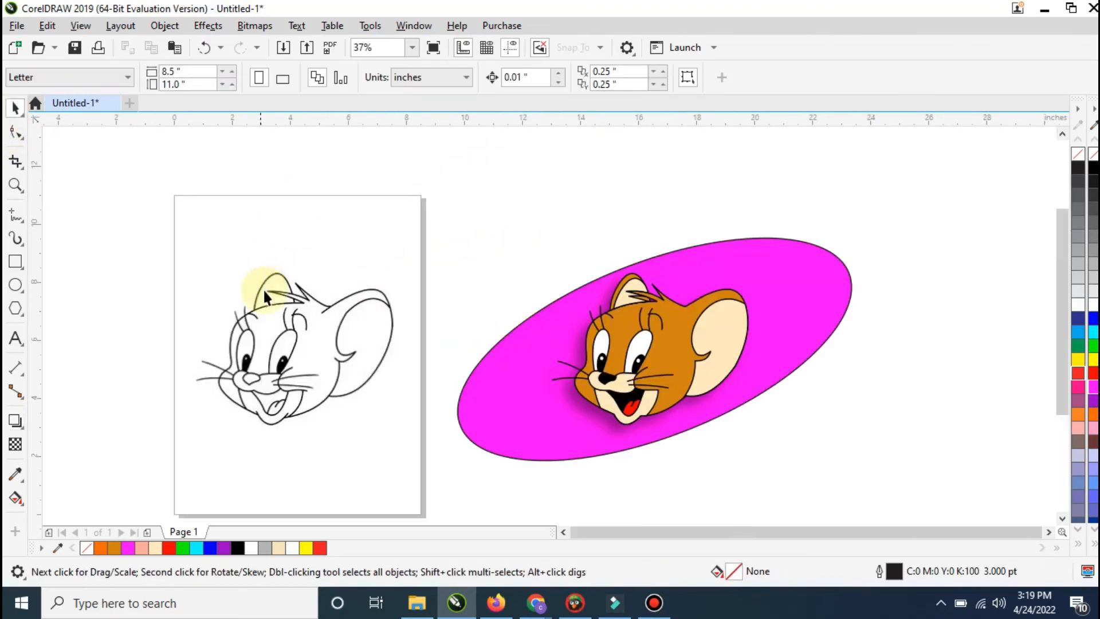
pyautogui.moveTo(1064, 359); pyautogui.dragTo(1061, 373)
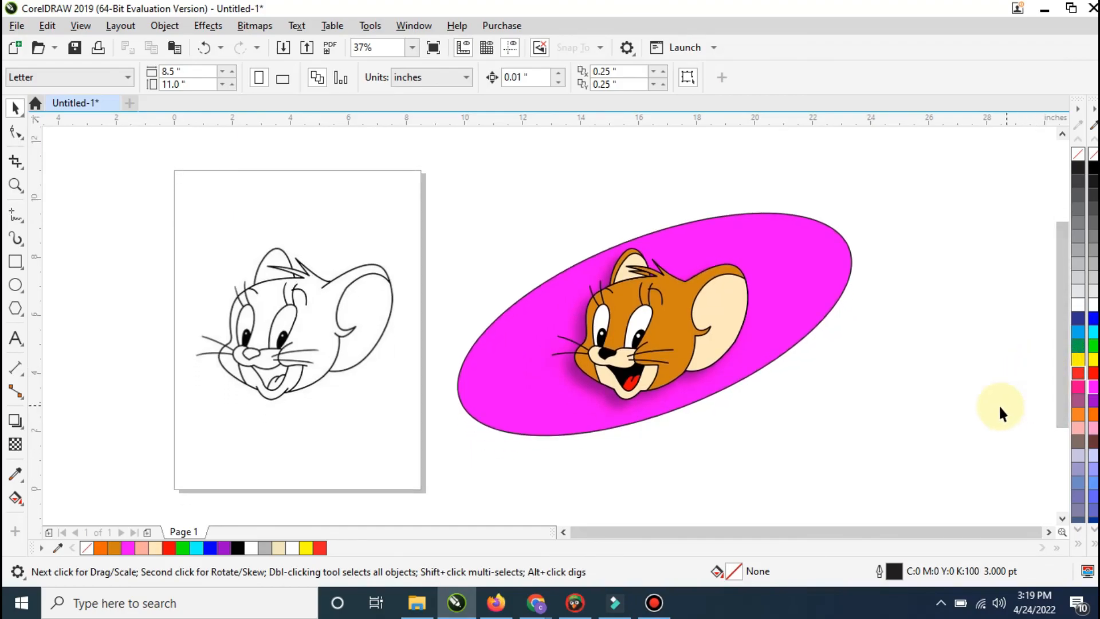